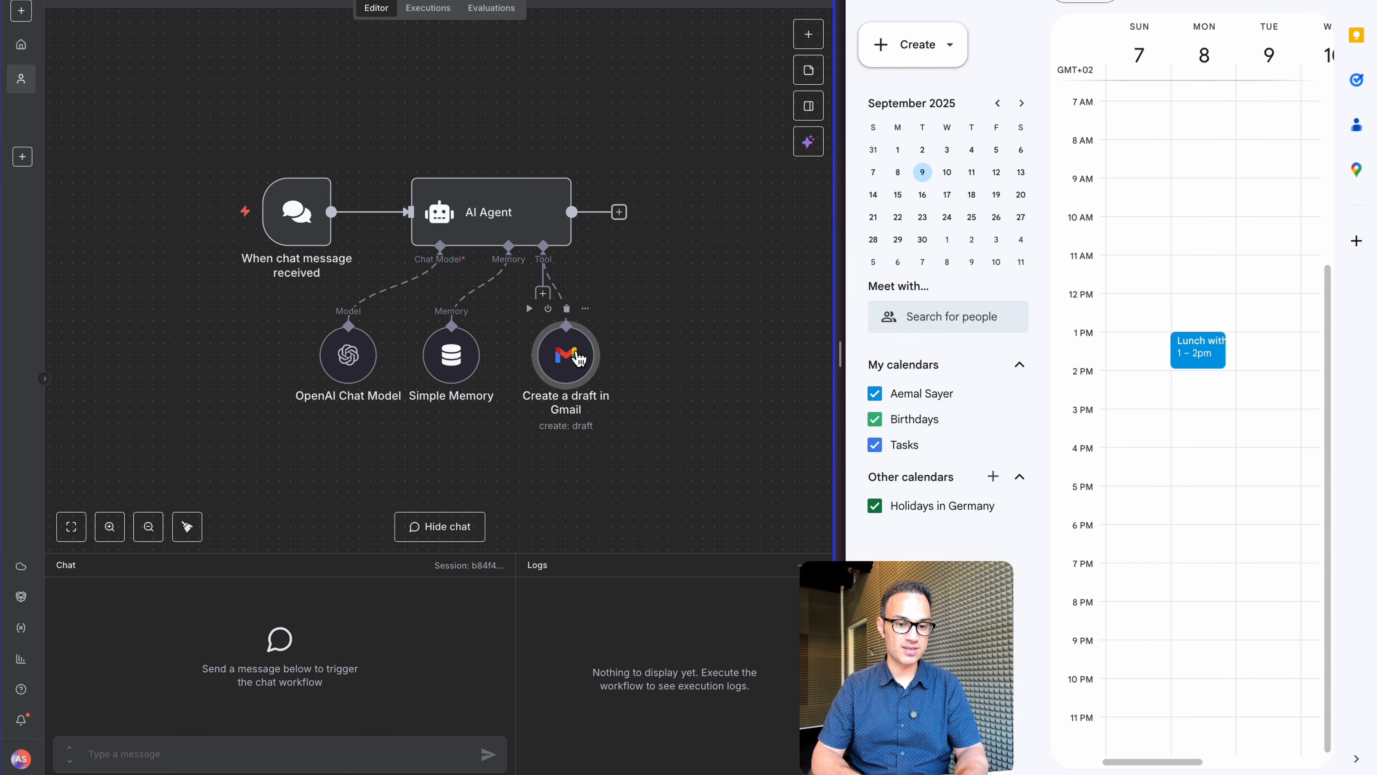
# Add a Google Calendar Tool to the AI Agent's tools by searching 'google cal'
pyautogui.moveTo(545, 297)
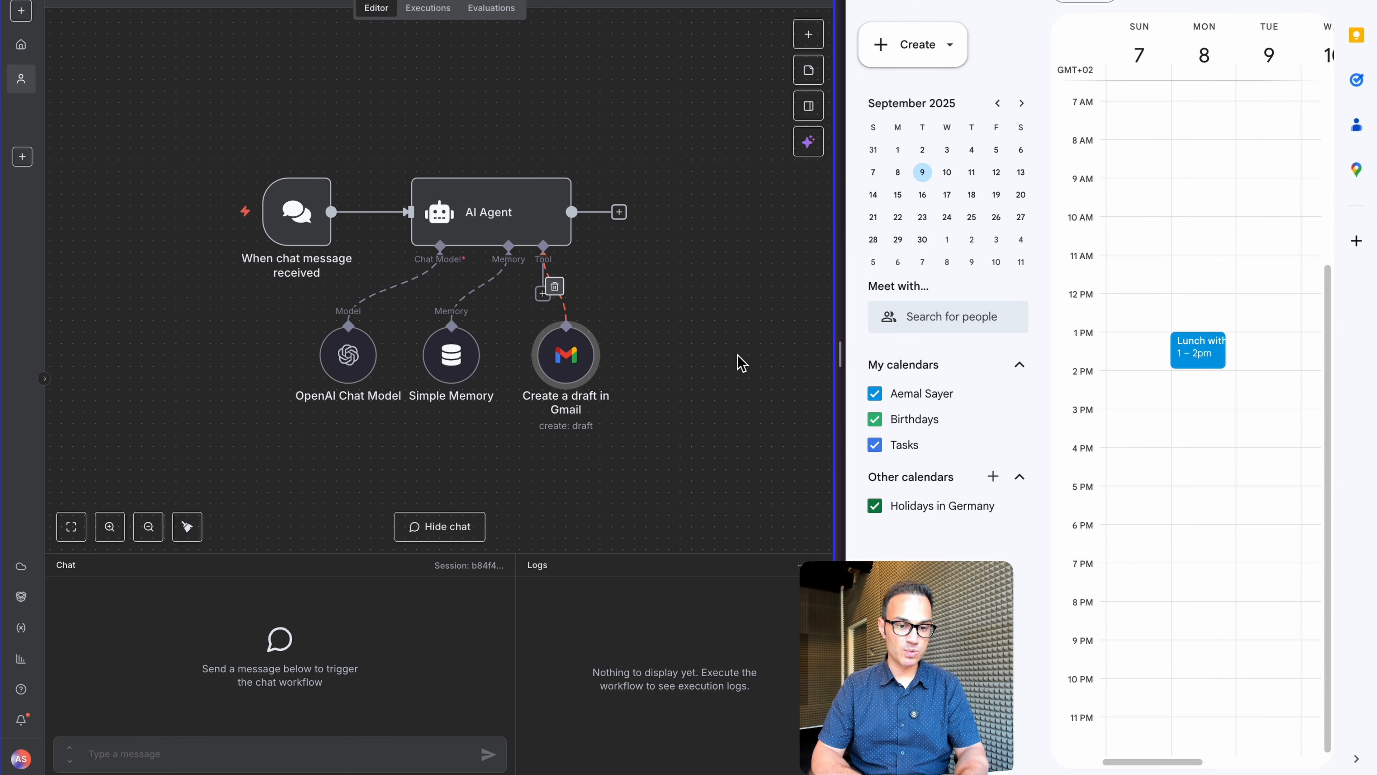
pyautogui.click(542, 296)
pyautogui.write('gmail')
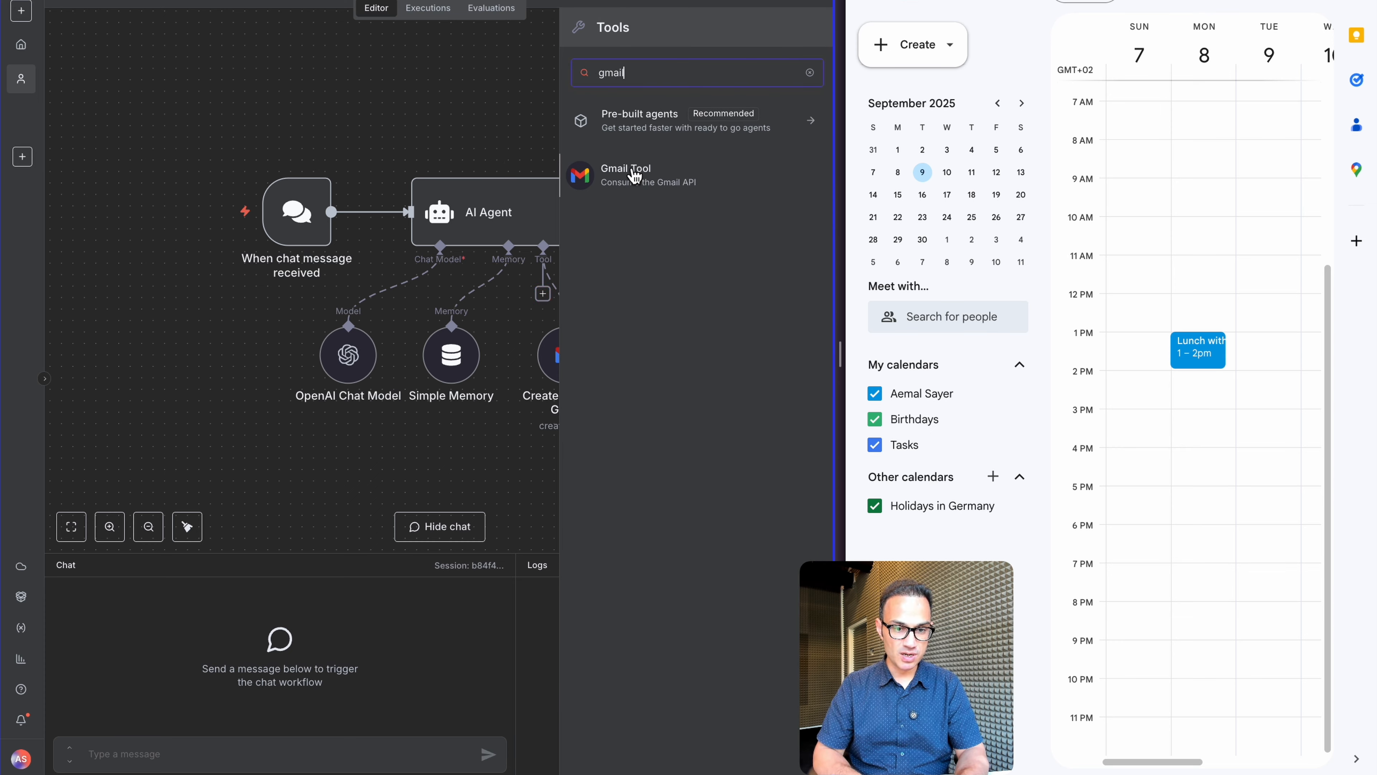
pyautogui.hotkey('ctrl', 'a')
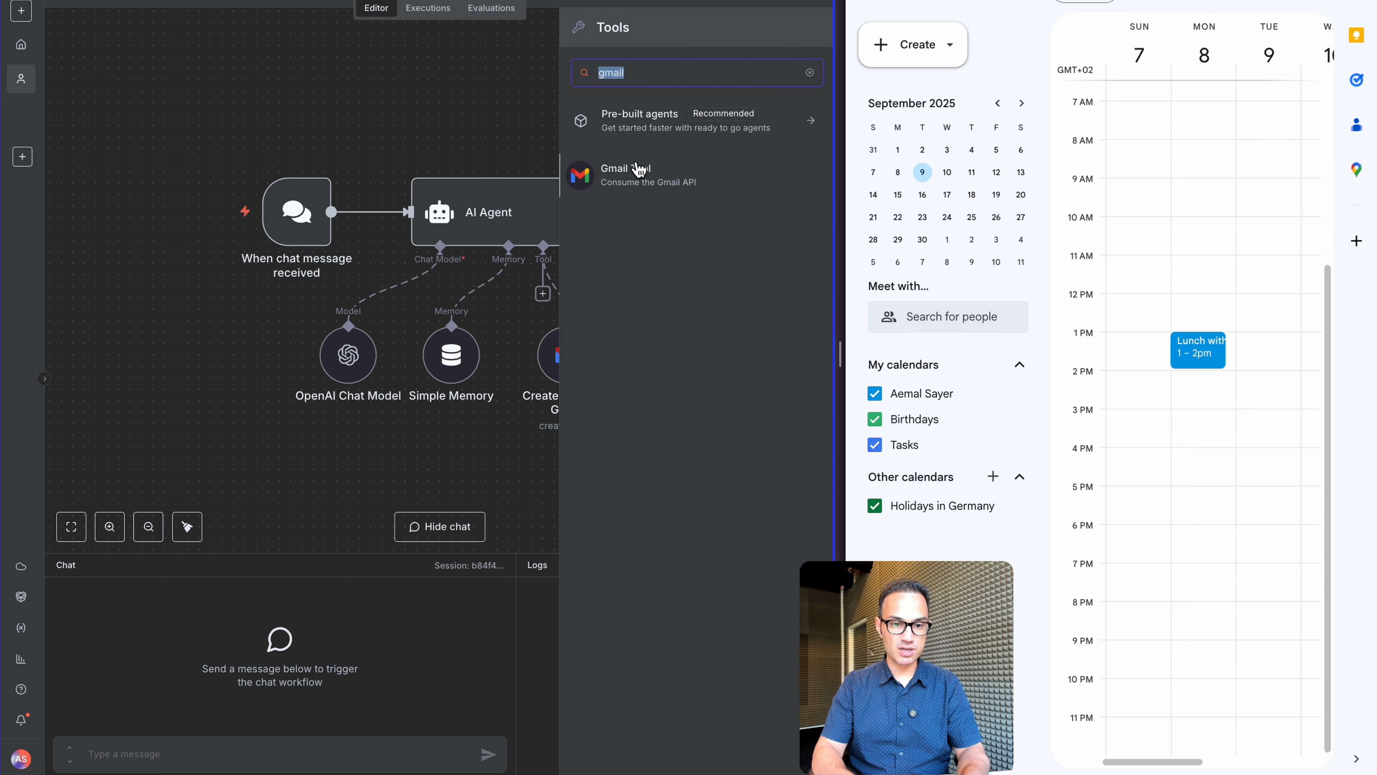
pyautogui.write('google cal')
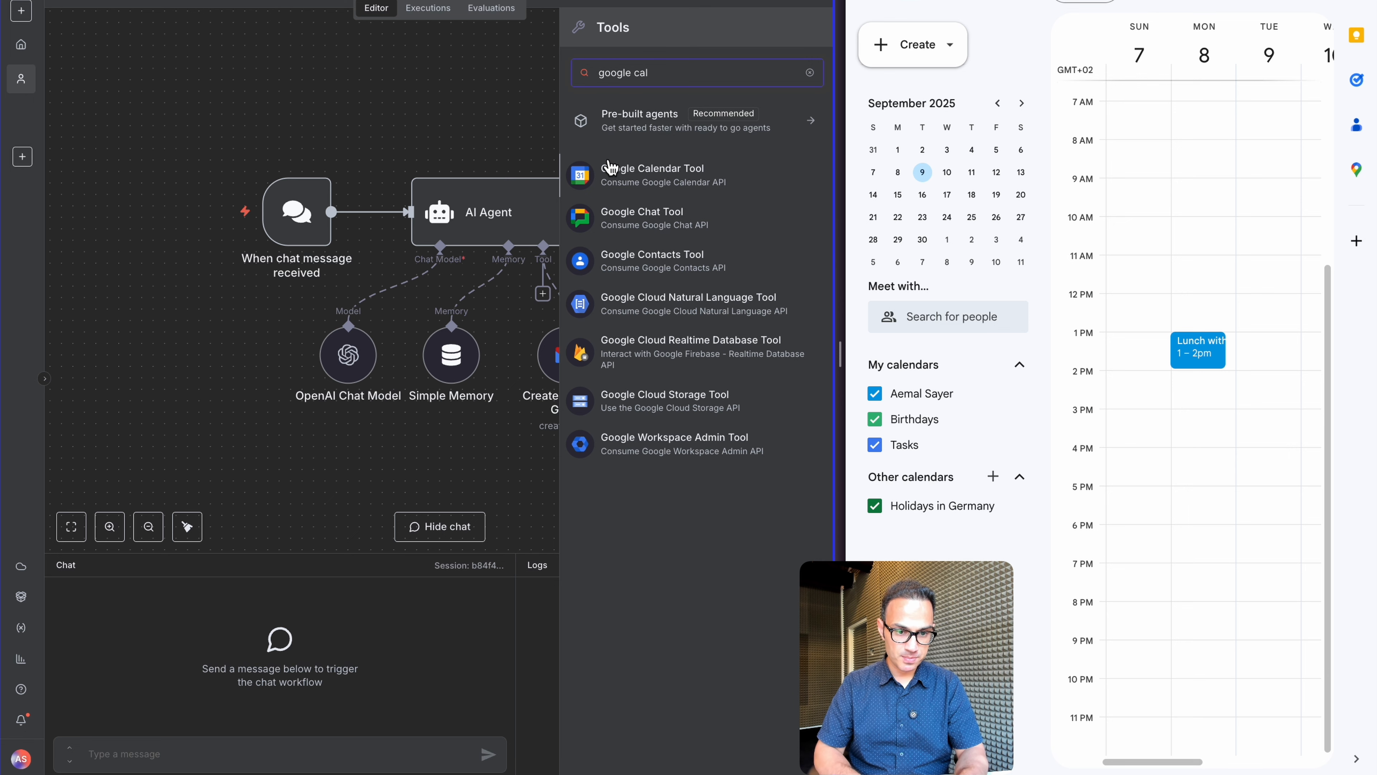
pyautogui.click(650, 179)
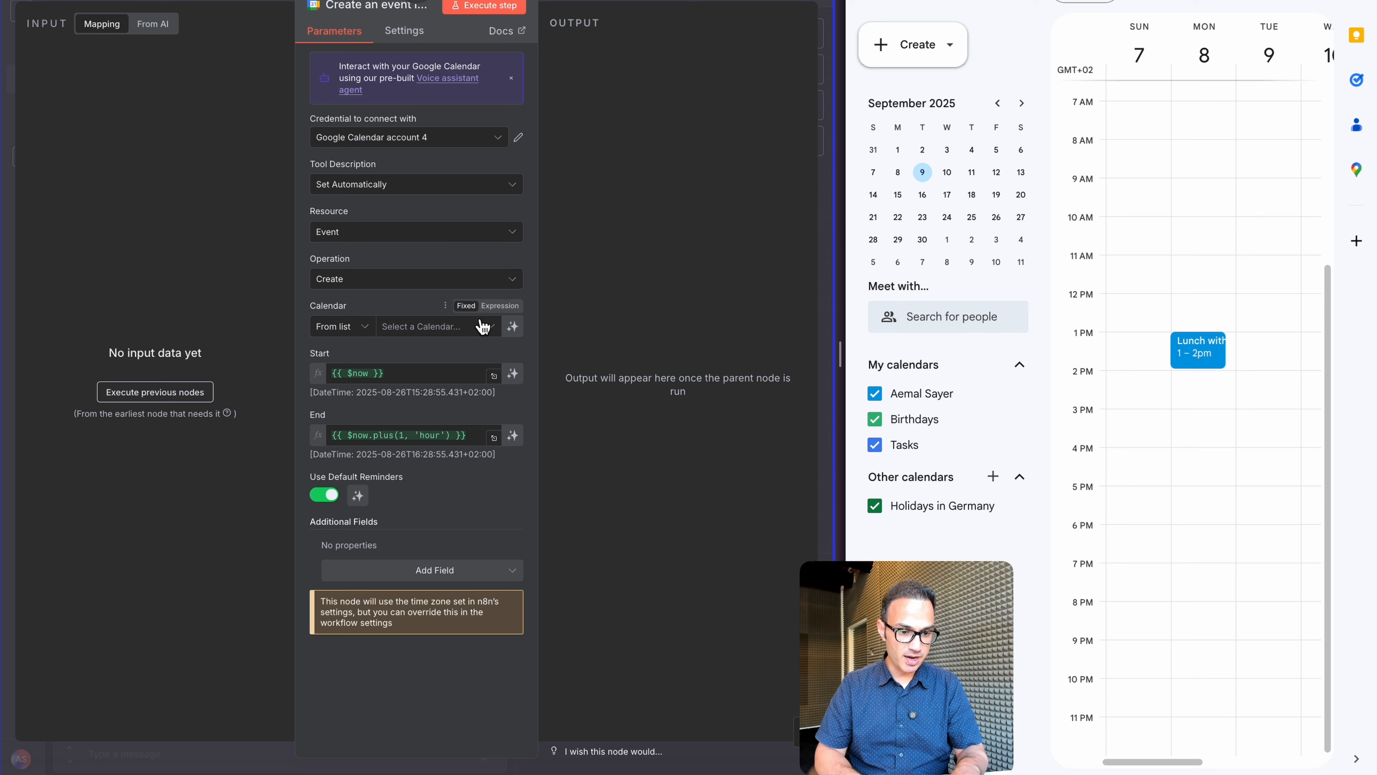
# Use the account's own calendar and let the model set the event Start and End
pyautogui.click(469, 326)
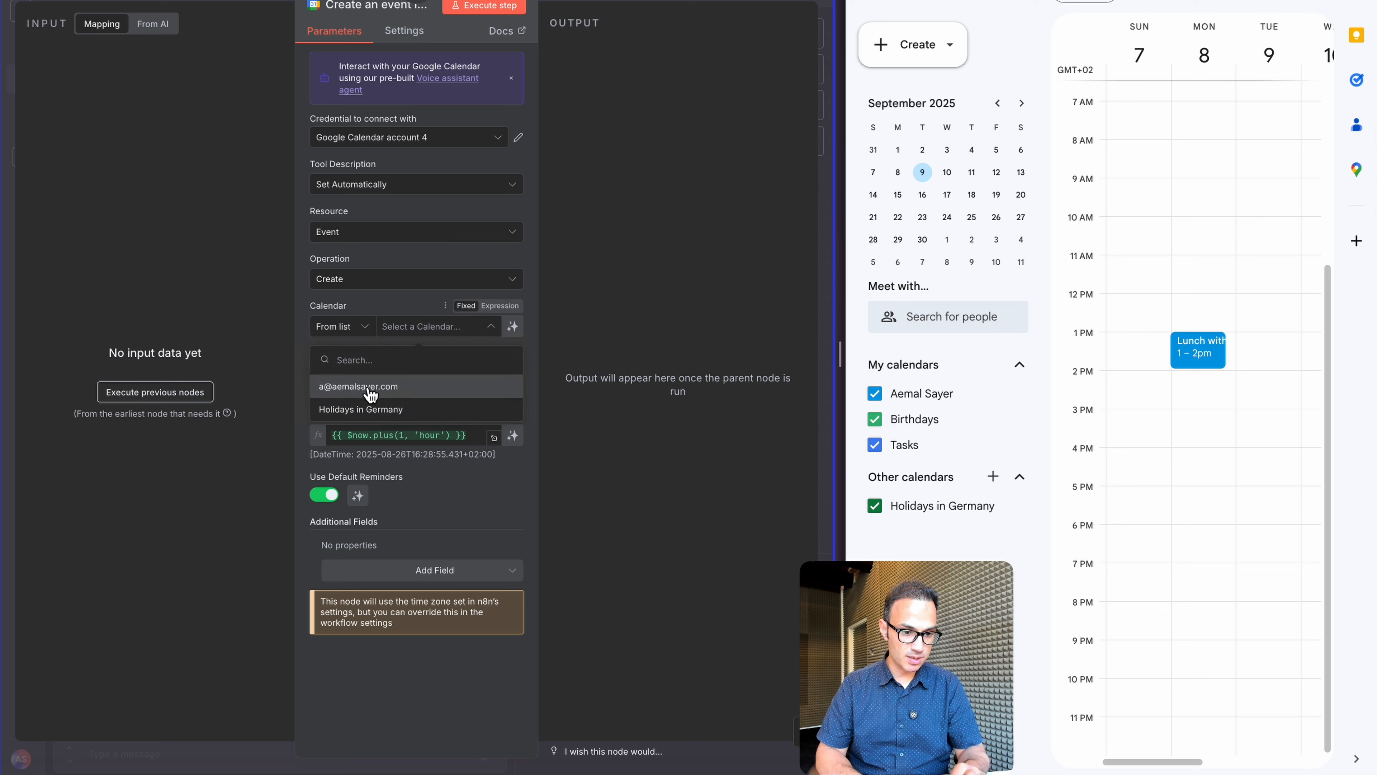
pyautogui.click(371, 390)
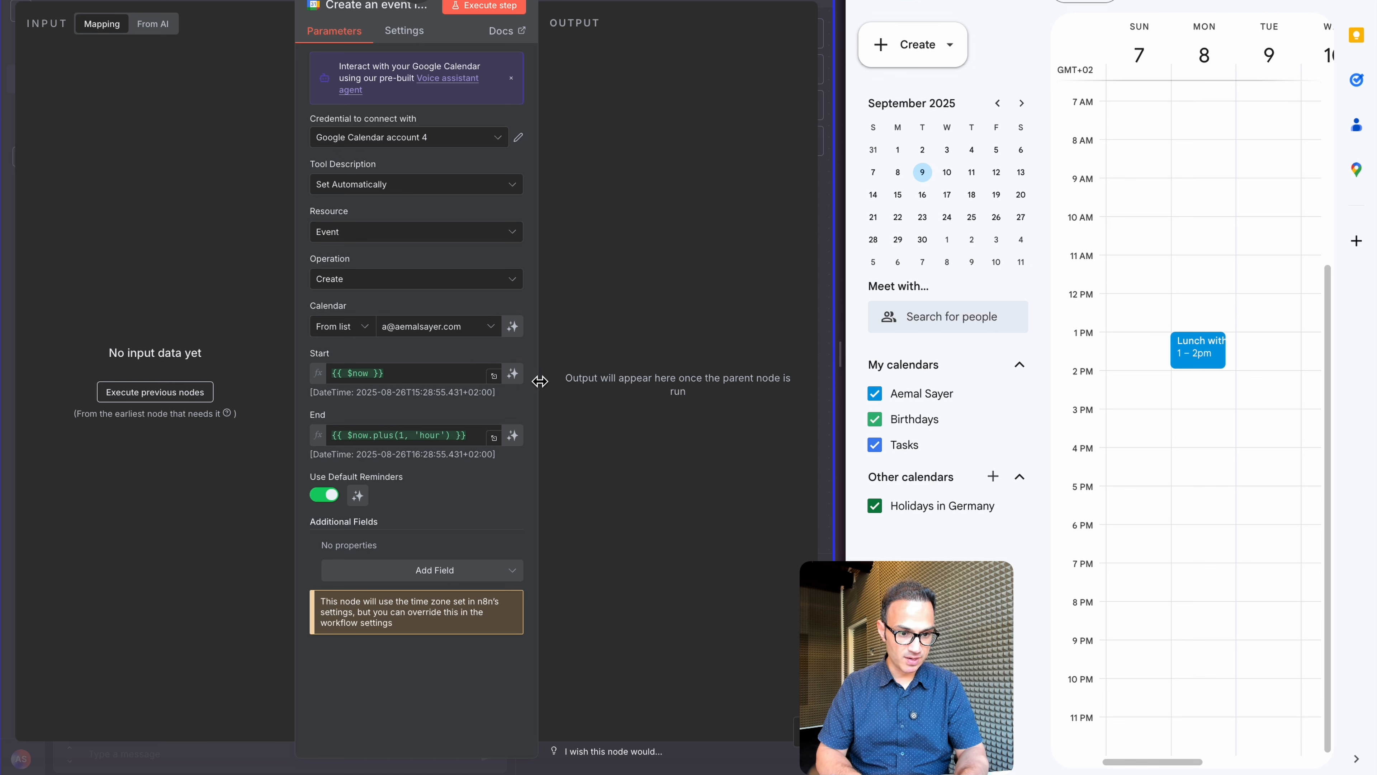
pyautogui.click(512, 374)
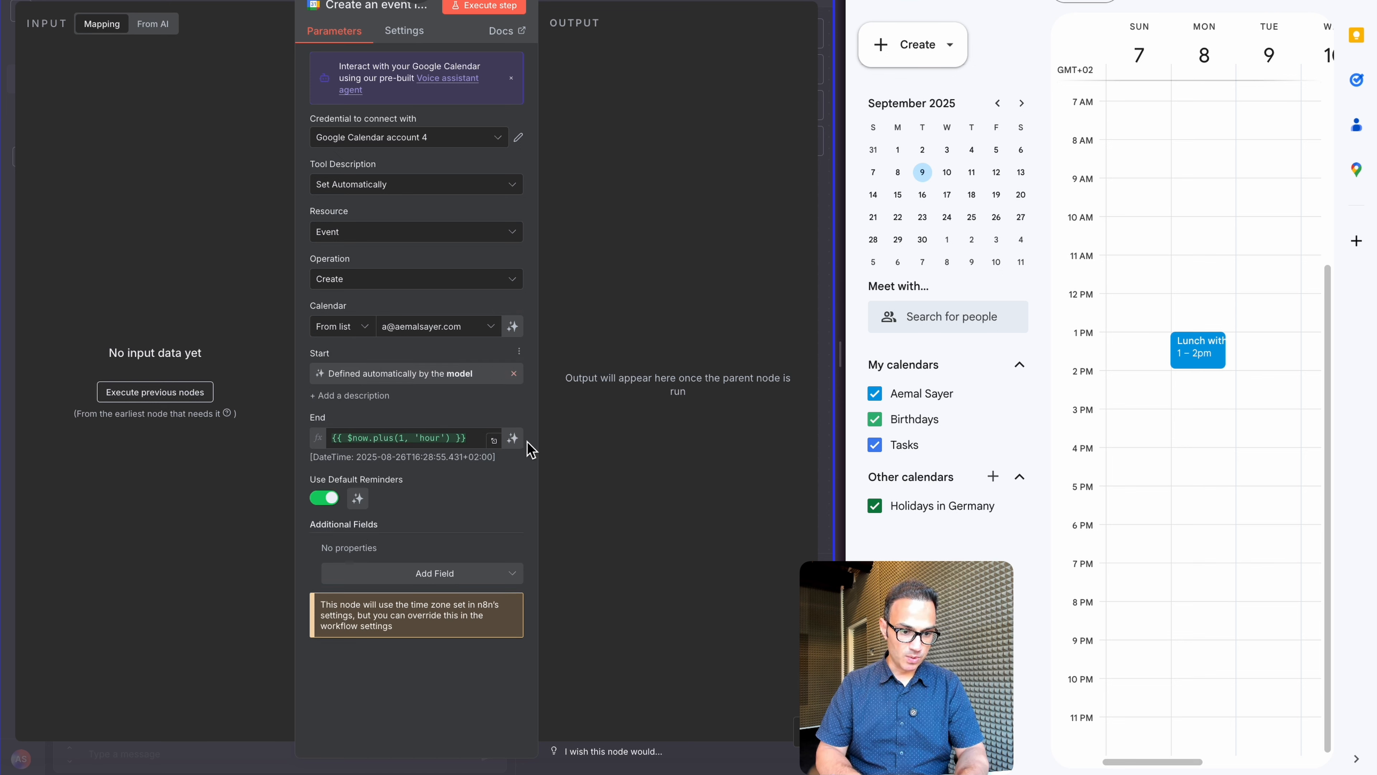
pyautogui.click(512, 439)
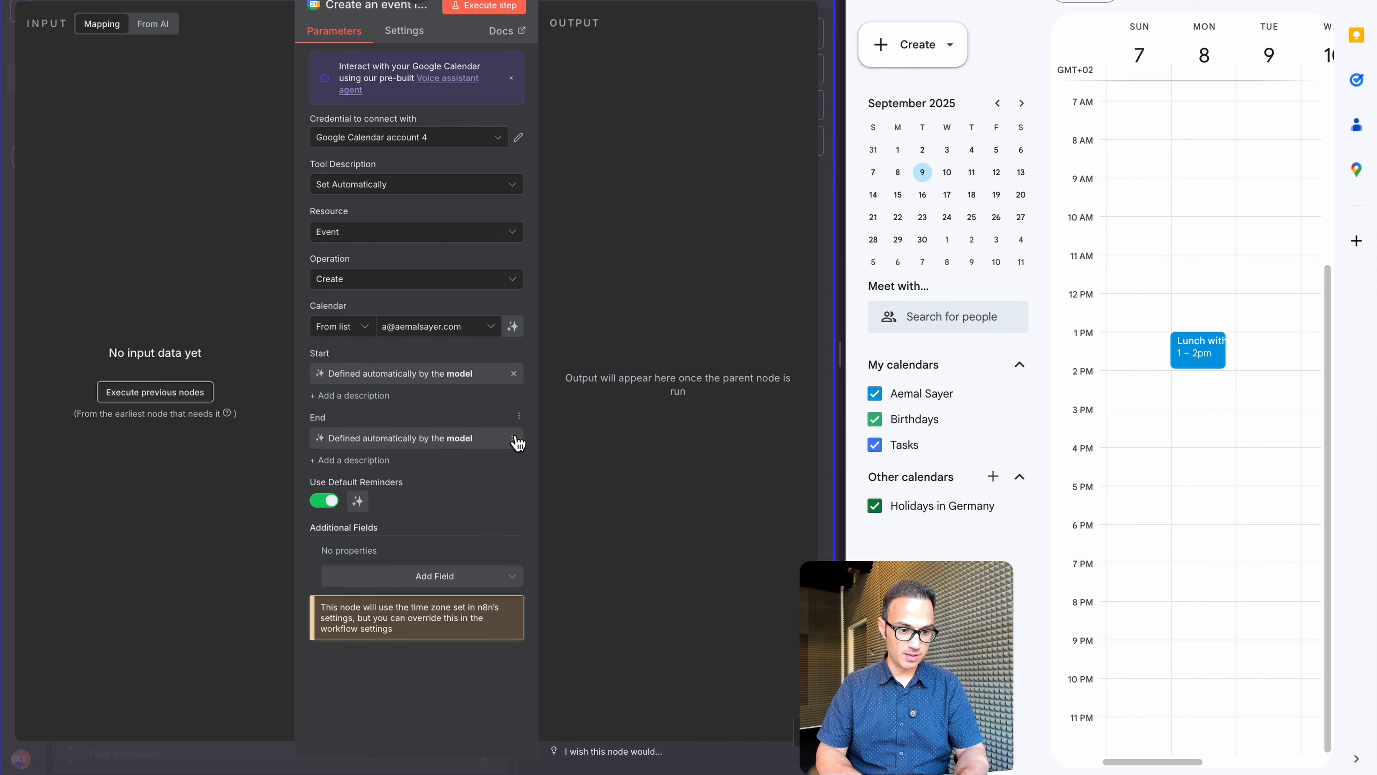
# Check the existing Monday lunch event's title and description as examples of extra fields
pyautogui.click(434, 579)
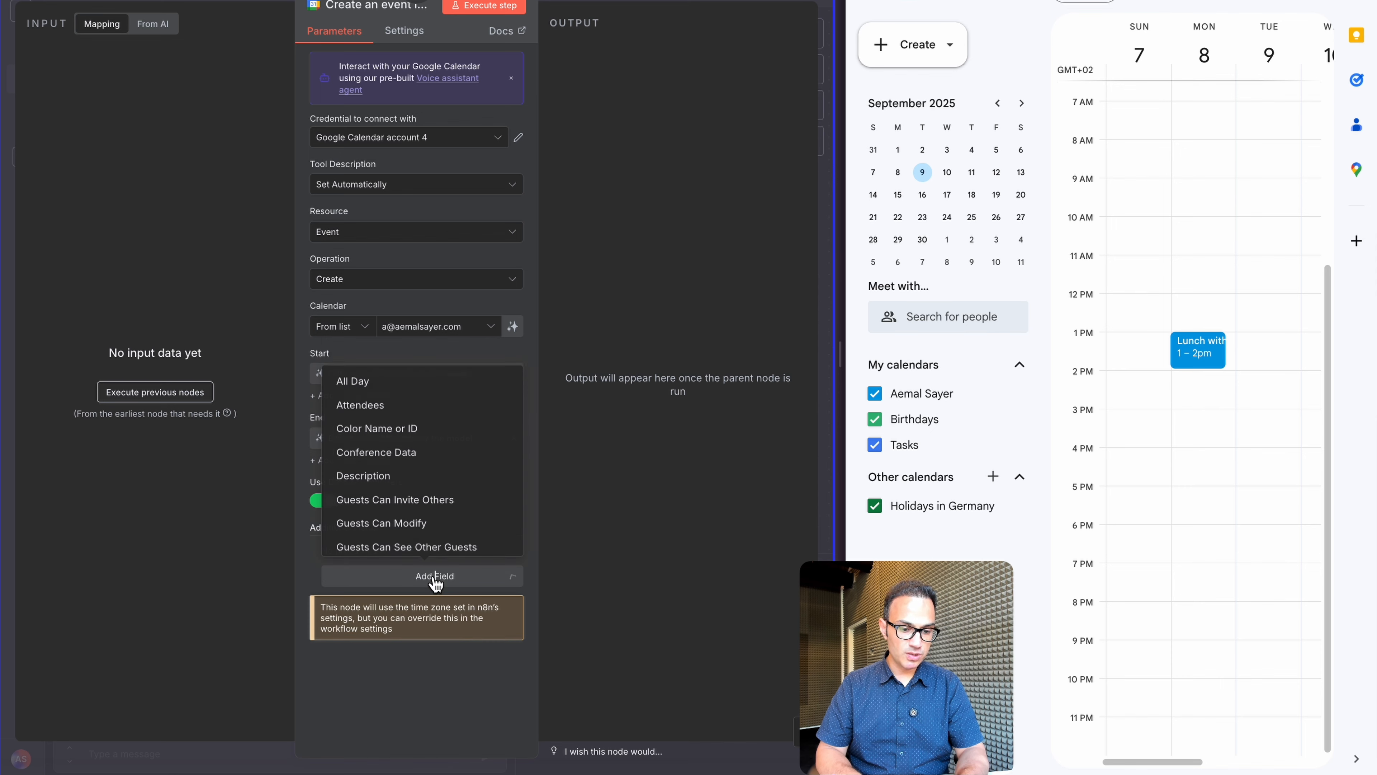
pyautogui.click(1203, 349)
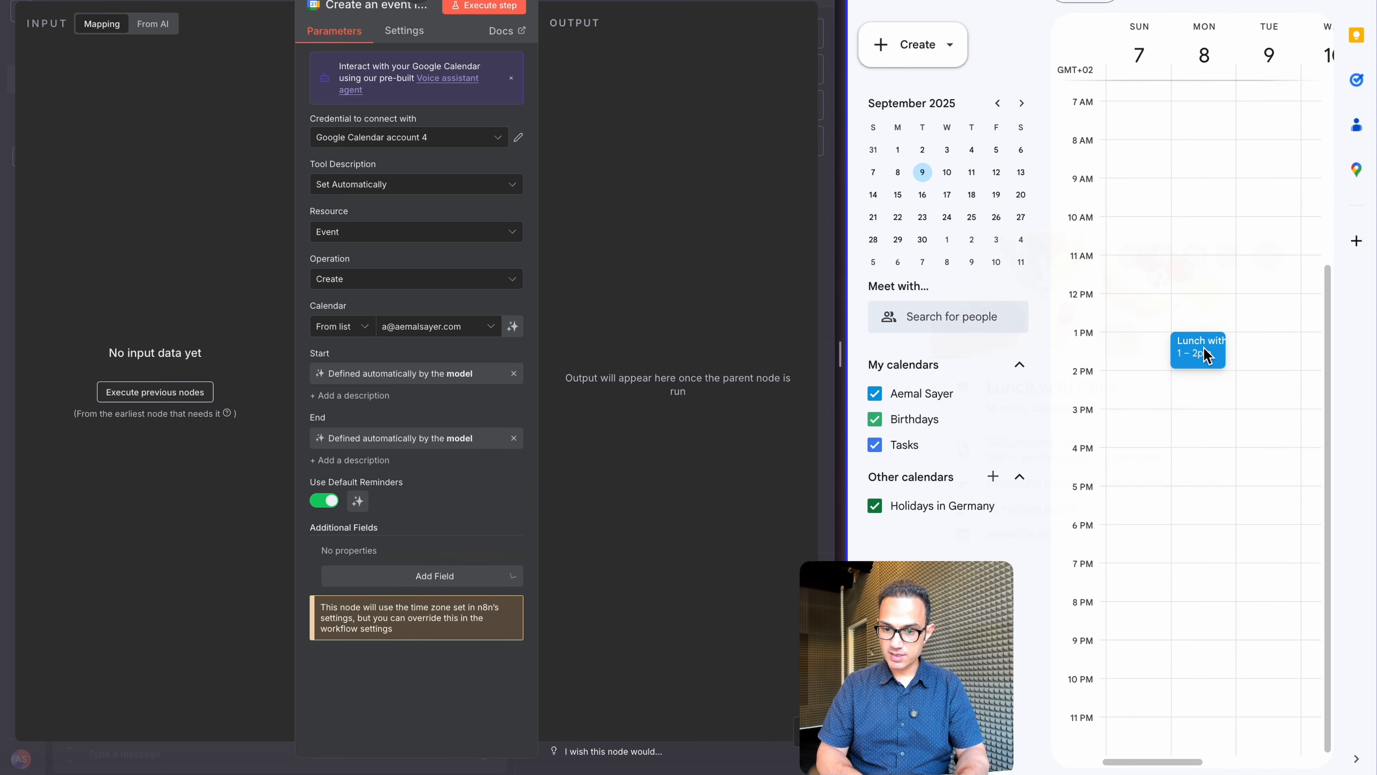
pyautogui.moveTo(988, 363); pyautogui.dragTo(1115, 361)
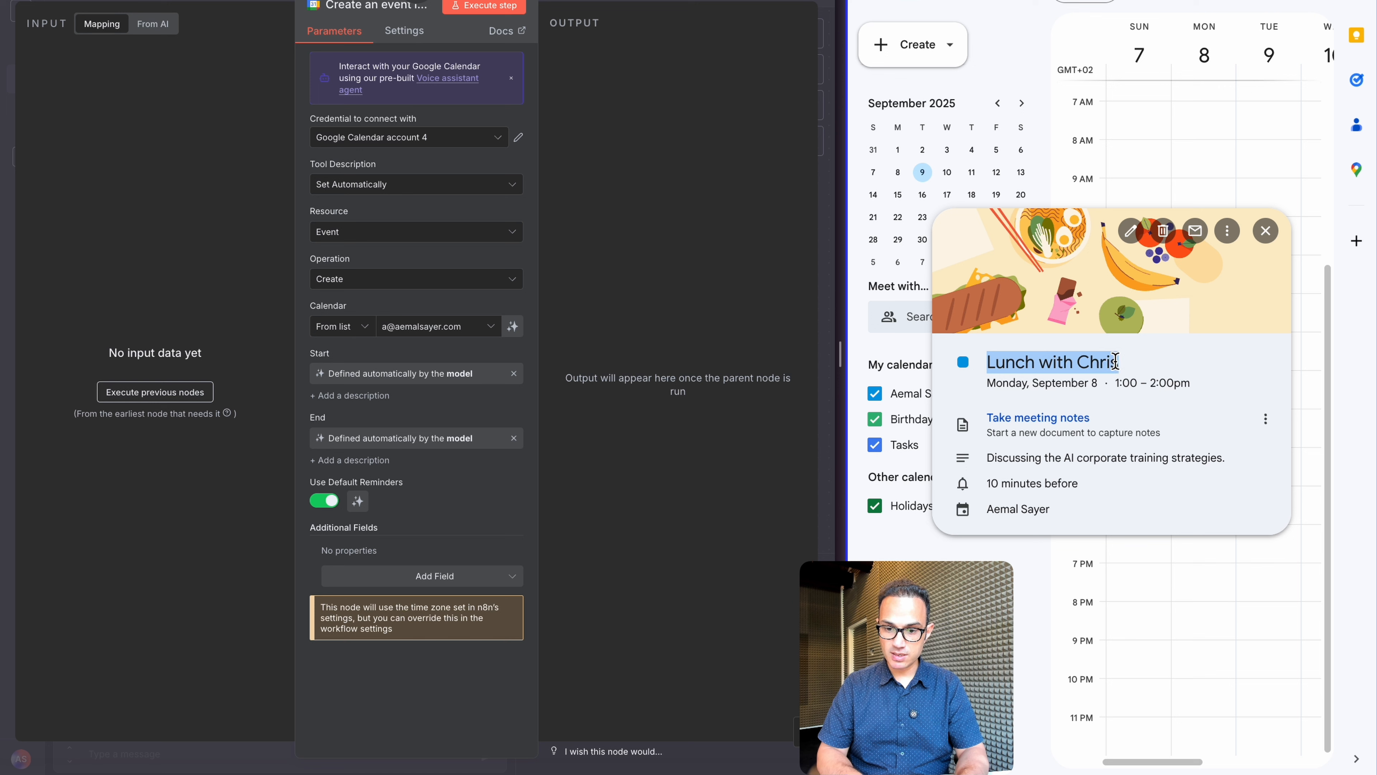
pyautogui.moveTo(996, 458); pyautogui.dragTo(1137, 458)
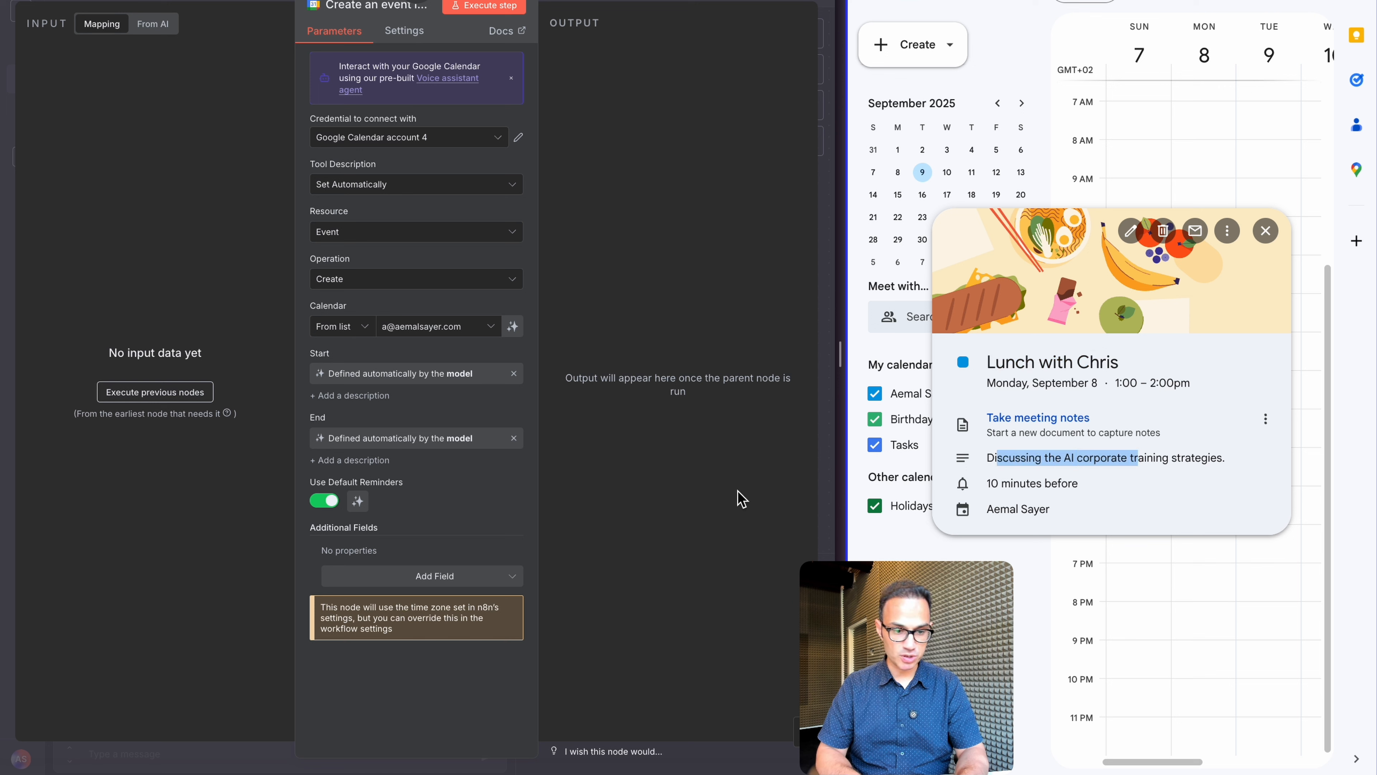
# Add a Summary field whose value the model fills in
pyautogui.click(402, 576)
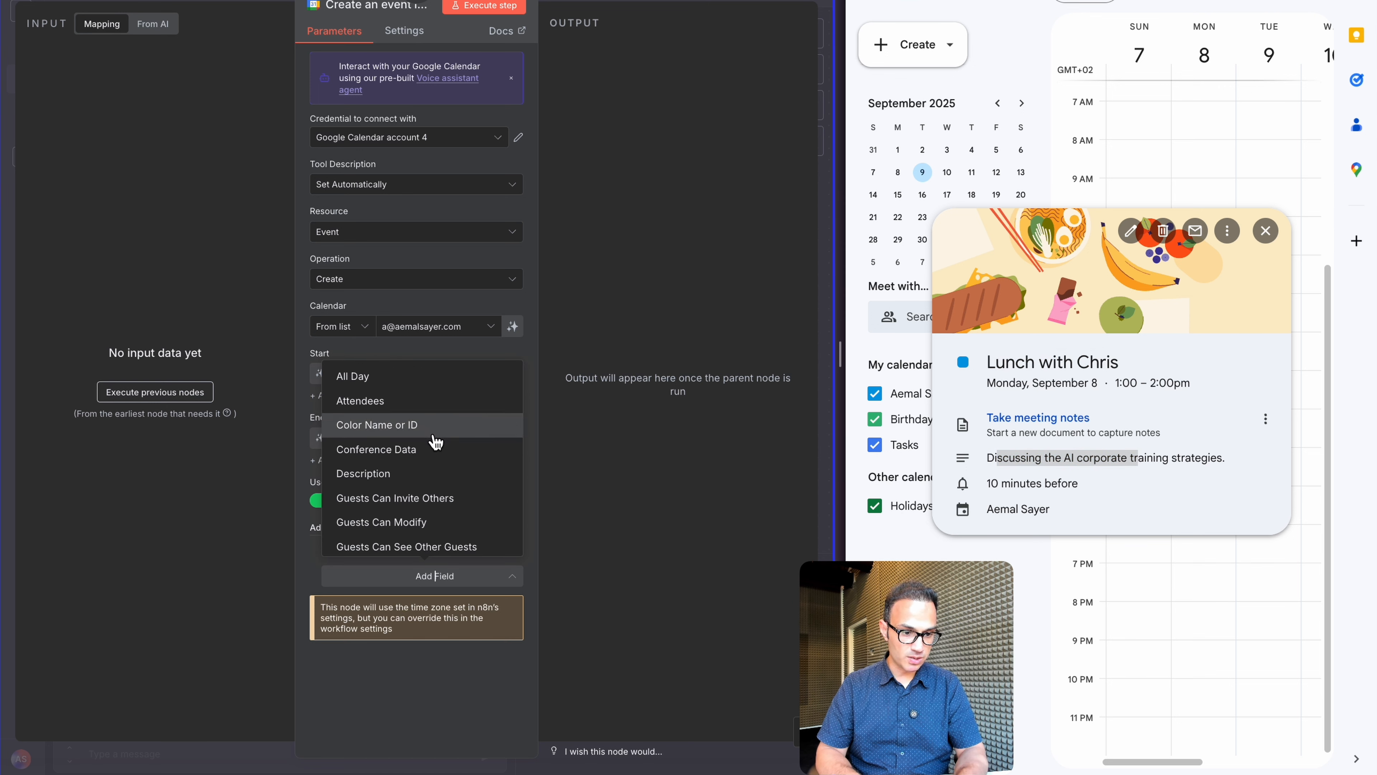
pyautogui.scroll(-3, 436, 443)
pyautogui.scroll(-3, 433, 441)
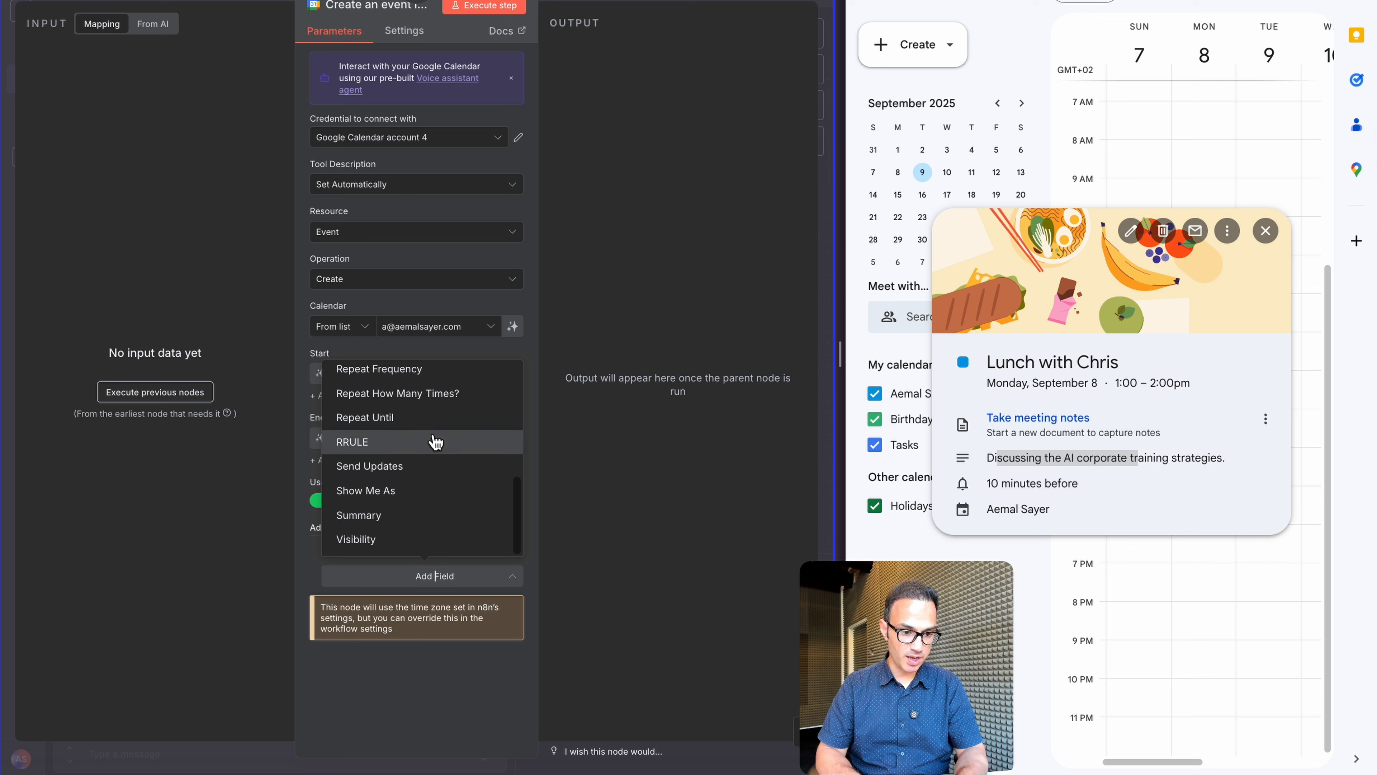
pyautogui.click(398, 525)
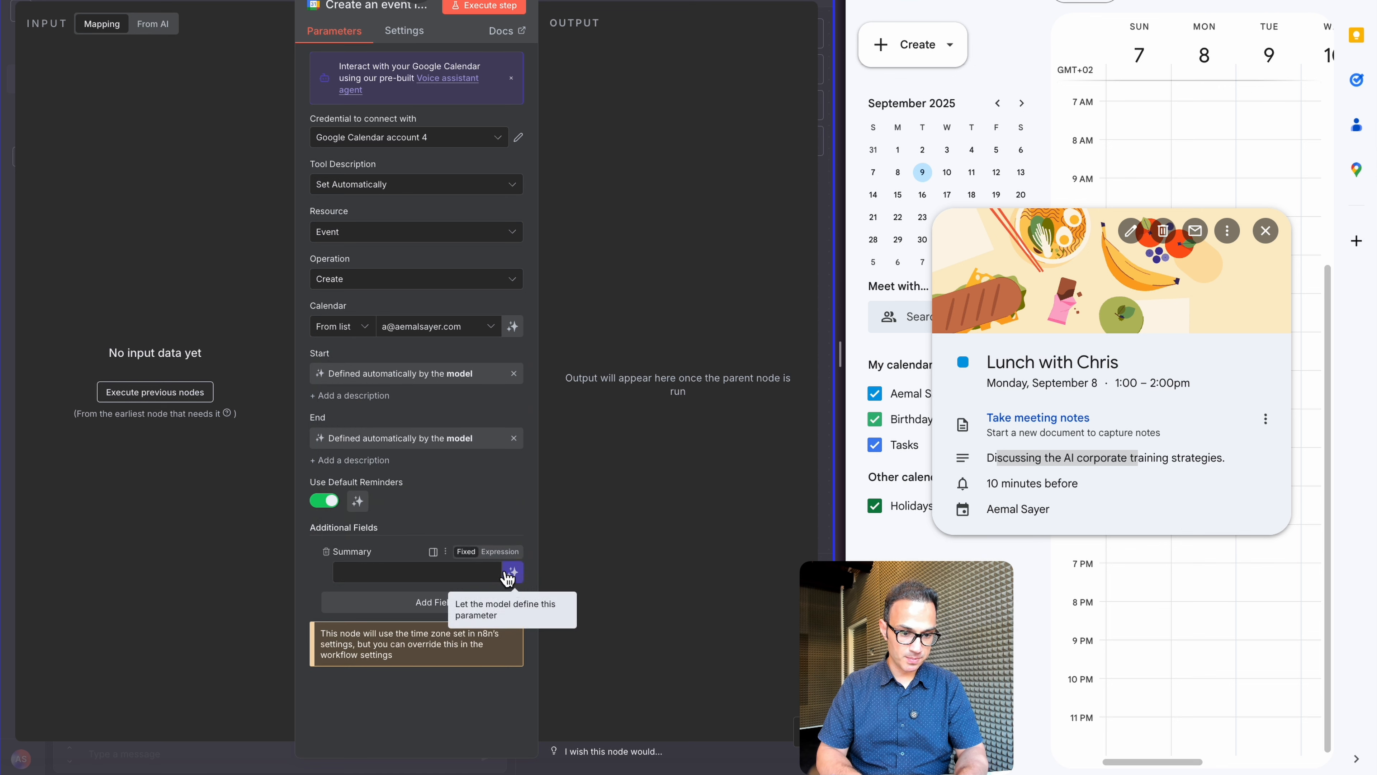
pyautogui.click(519, 575)
# Add a model-filled Description field, save the workflow, and close the tool panel
pyautogui.click(410, 621)
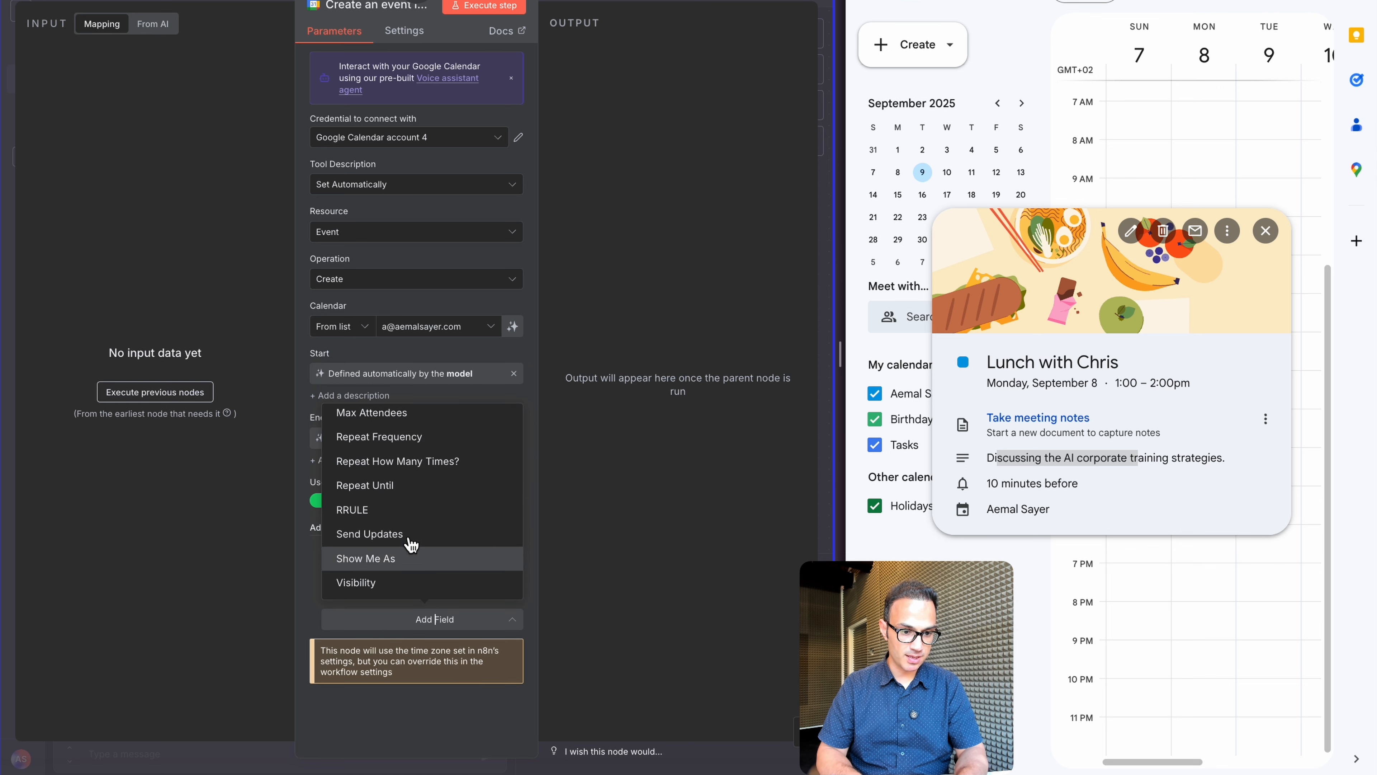
pyautogui.scroll(3, 428, 469)
pyautogui.scroll(1, 429, 469)
pyautogui.click(429, 460)
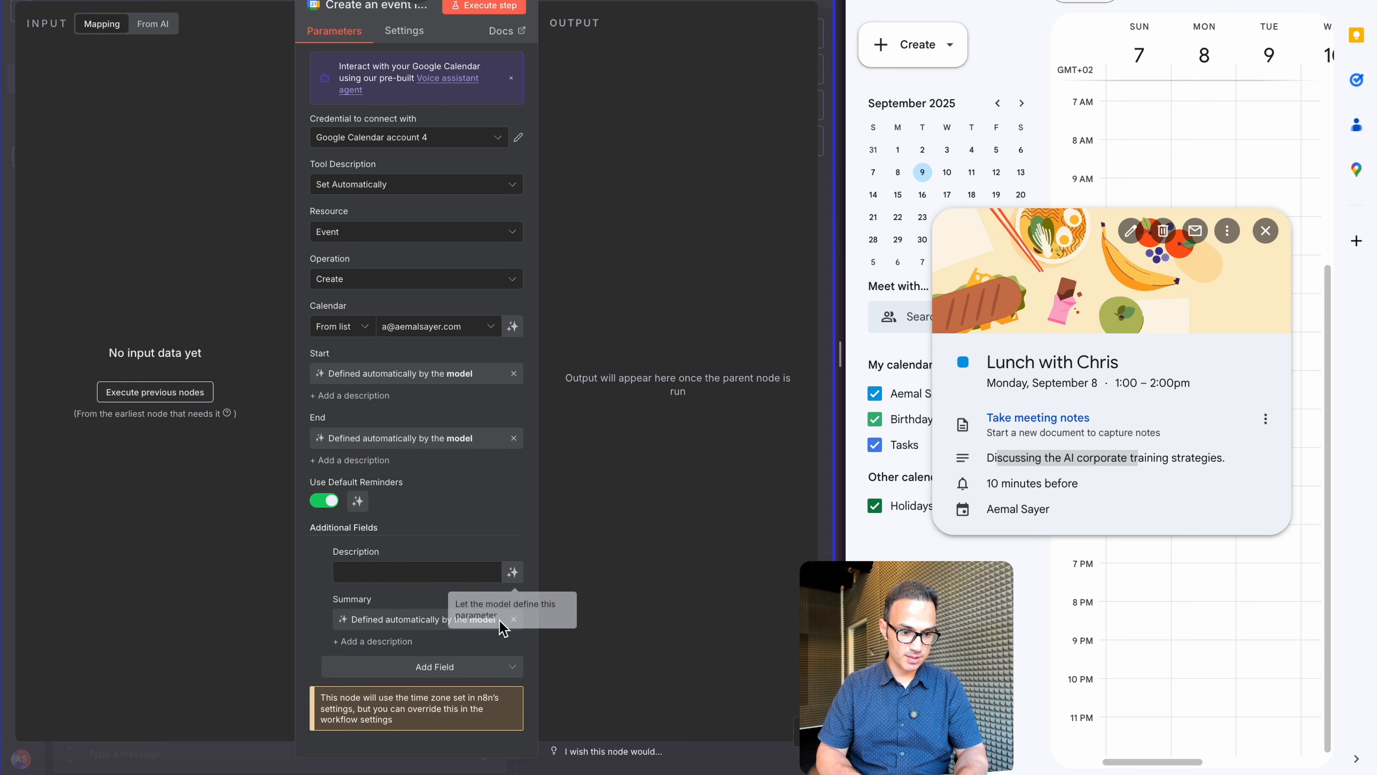
pyautogui.click(512, 575)
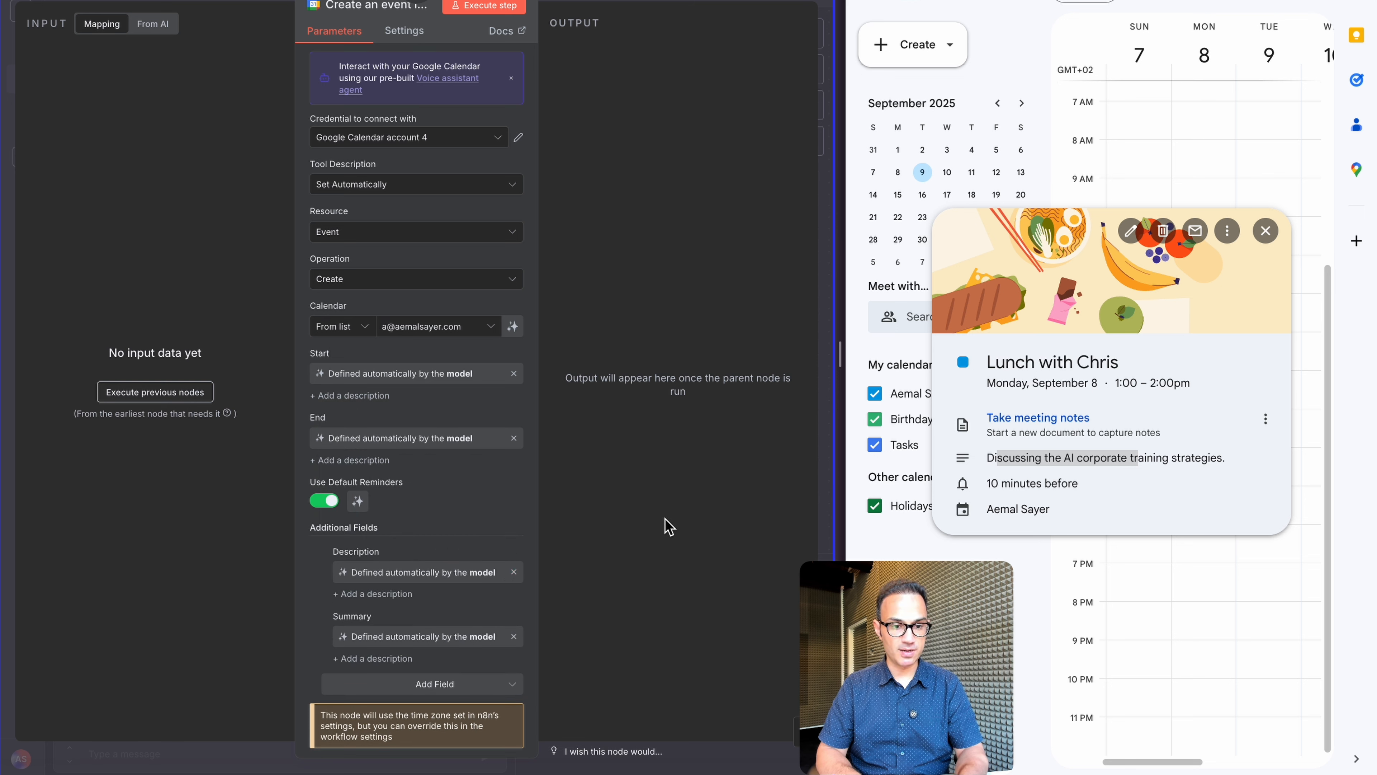
pyautogui.press('super+s')
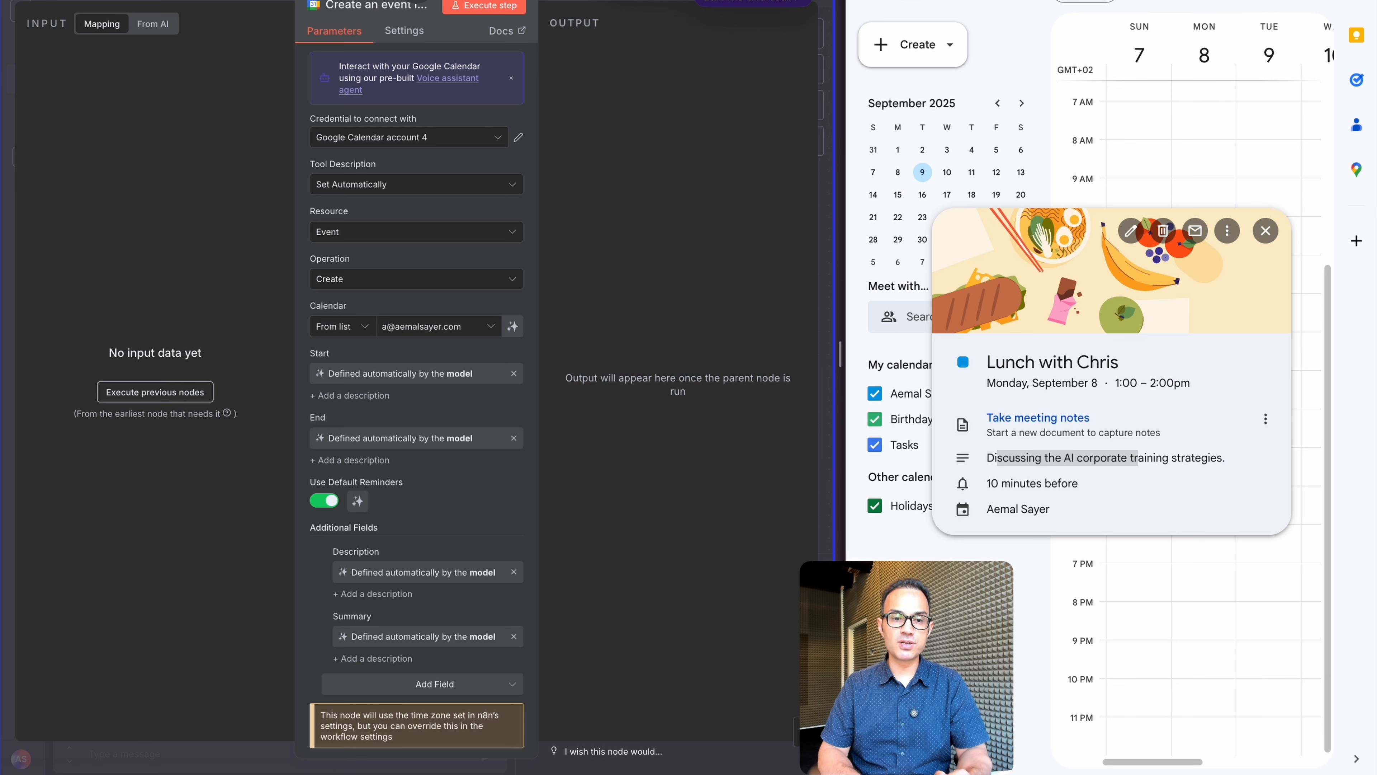
pyautogui.click(572, 2)
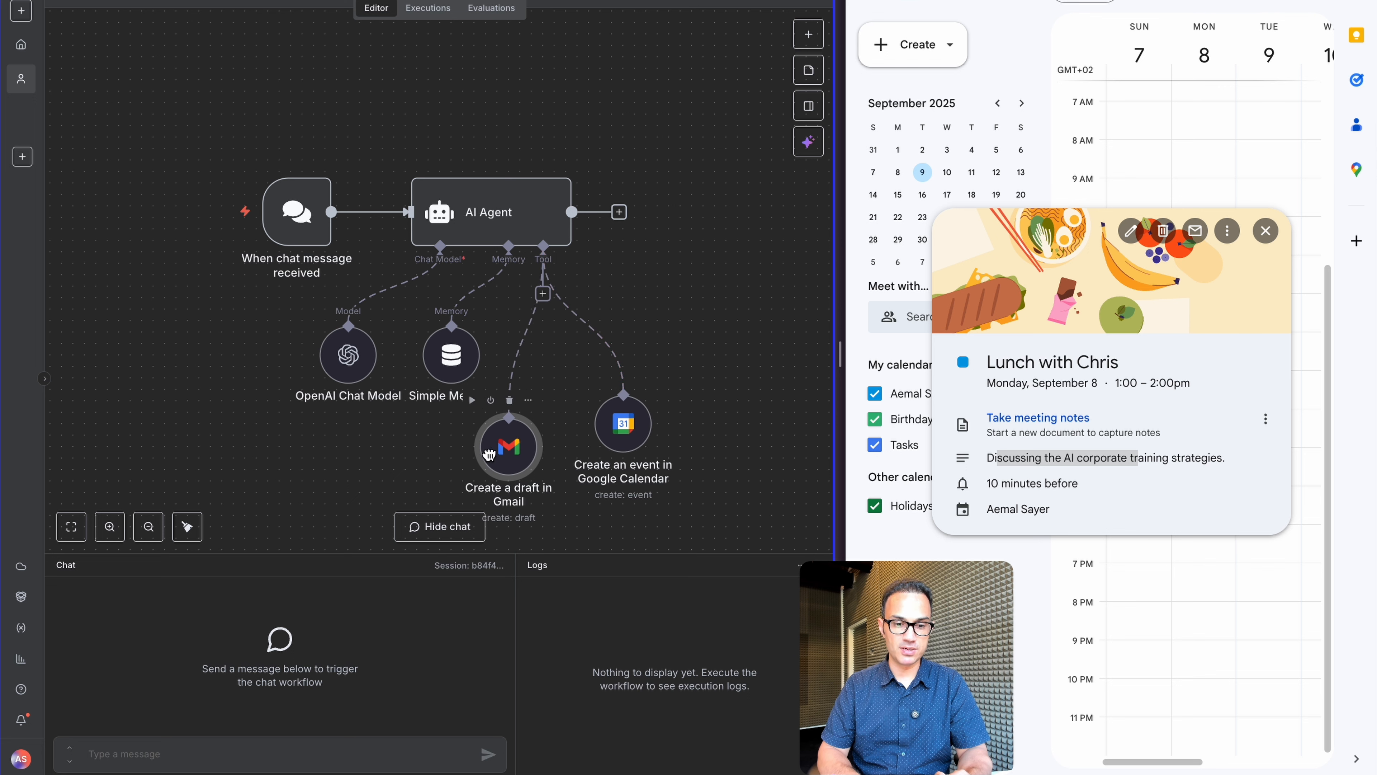
# Line up the Gmail and Google Calendar tool nodes neatly beneath the AI Agent
pyautogui.moveTo(489, 455); pyautogui.dragTo(503, 449)
pyautogui.moveTo(620, 445); pyautogui.dragTo(626, 438)
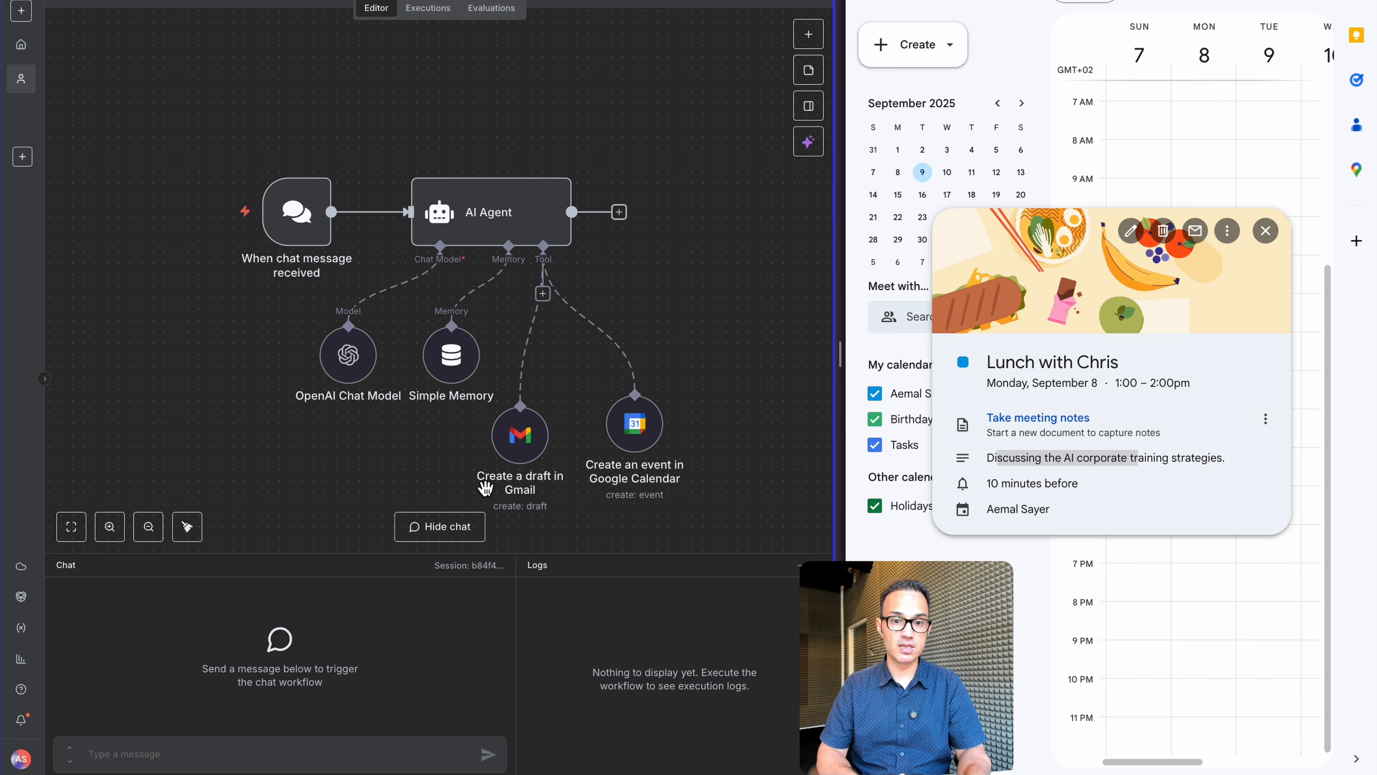
pyautogui.click(222, 756)
# Close the lunch event preview, then dictate and send the 10am September 8 camera-setup meeting request
pyautogui.press('super+shift+r')
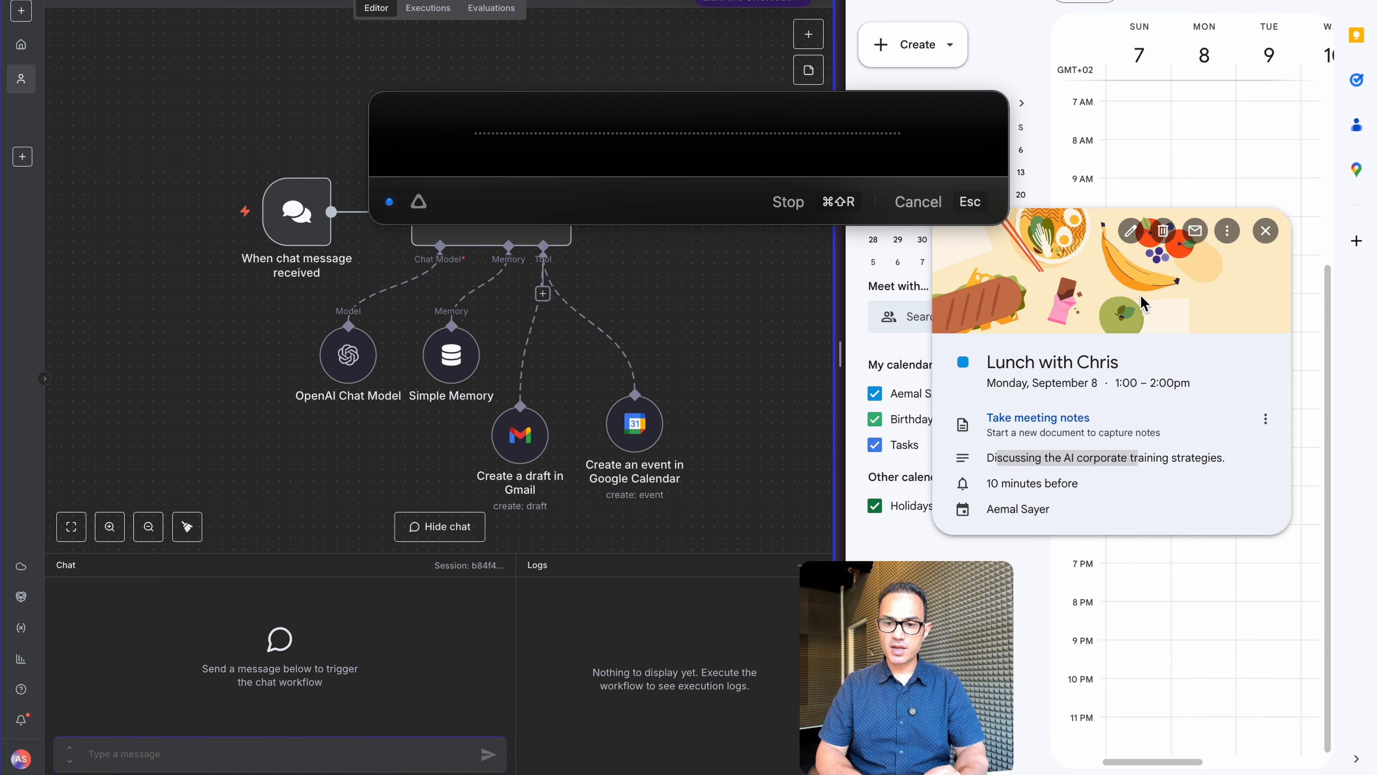
pyautogui.click(1269, 234)
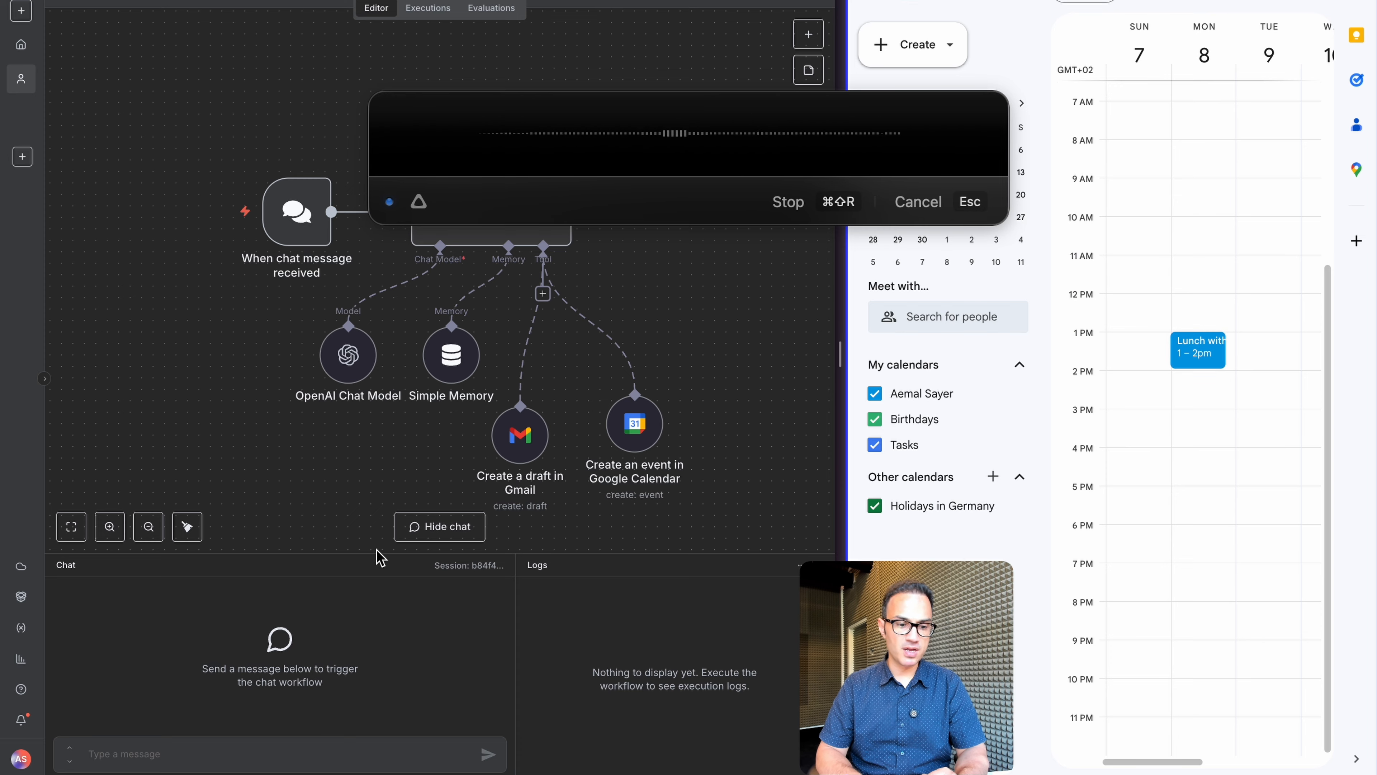
pyautogui.click(269, 747)
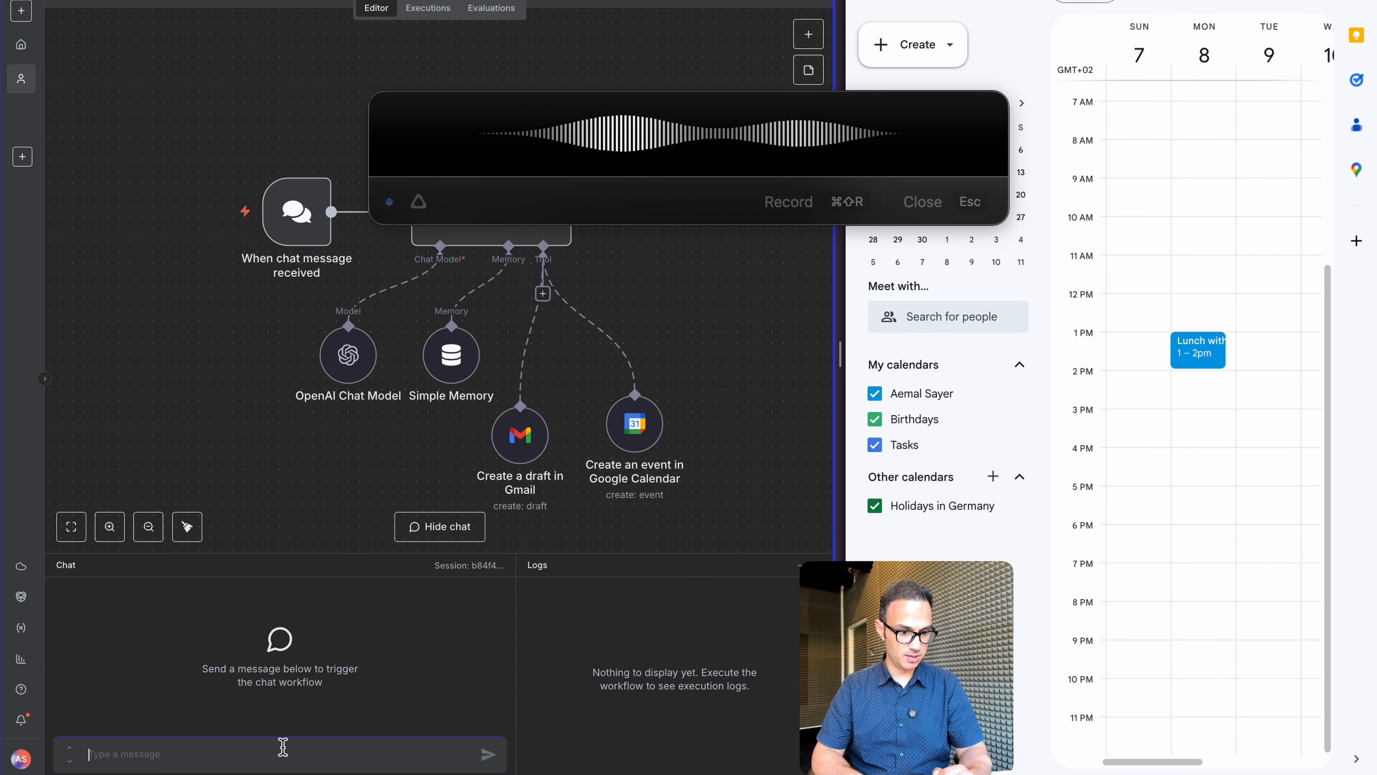
pyautogui.press('super+shift+r')
pyautogui.press('Return')
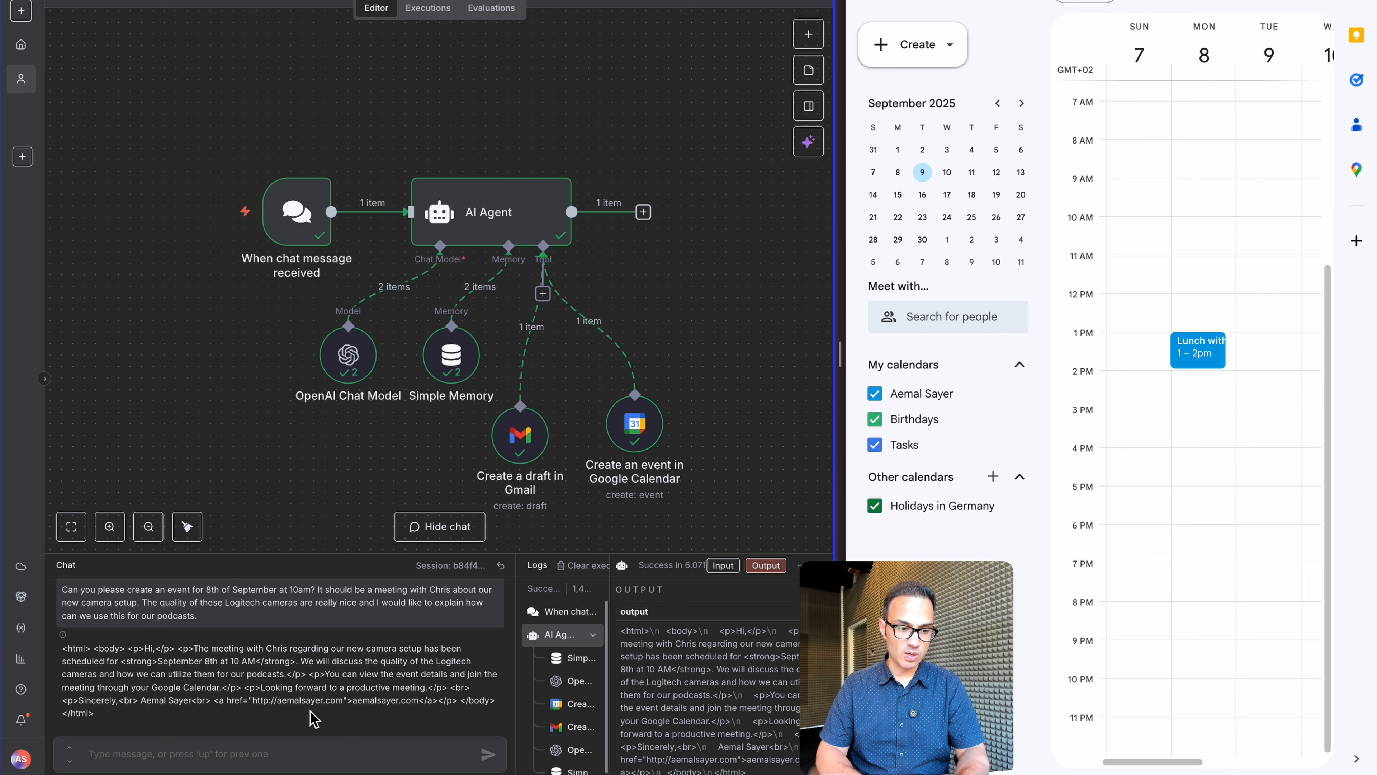
# Inspect the Google Calendar node's output, which shows the event booked for 2023-09-08 at 10:00
pyautogui.doubleClick(634, 432)
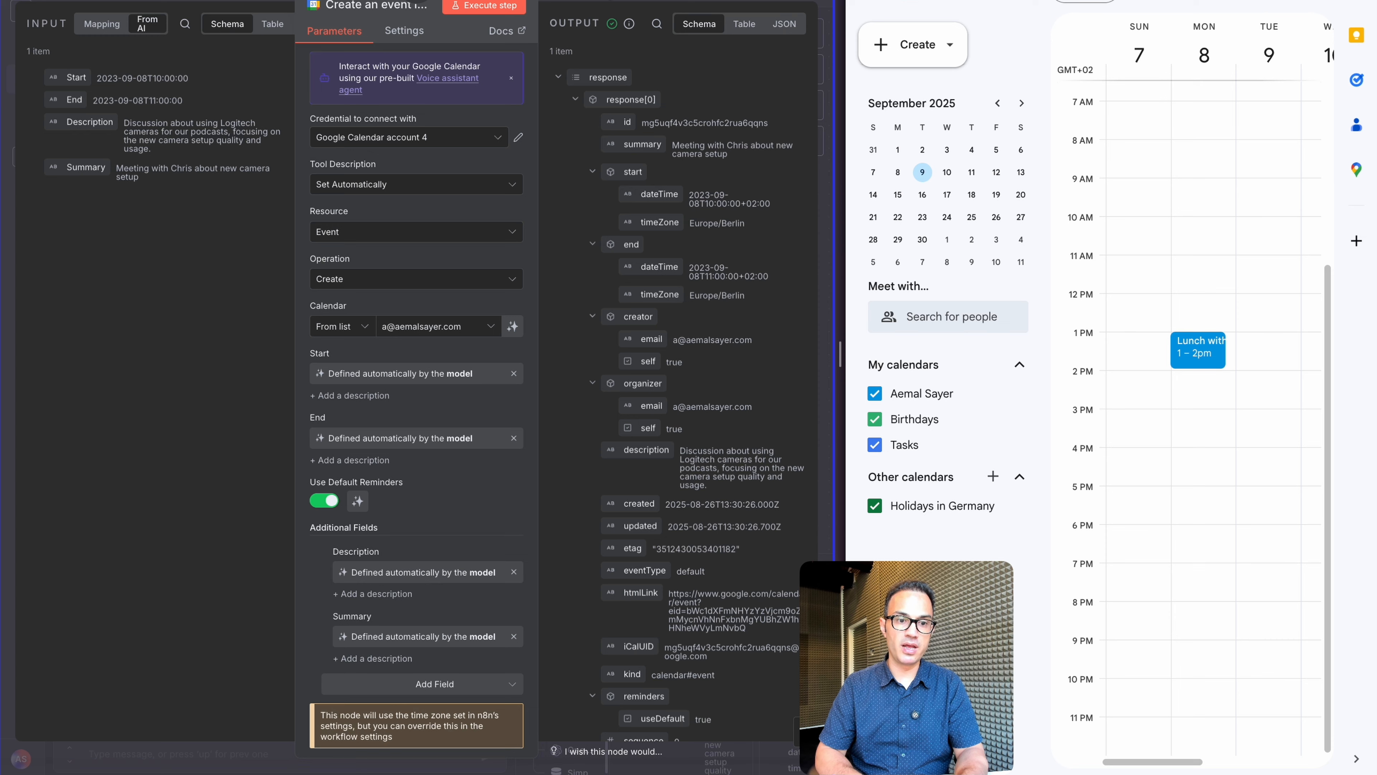
pyautogui.press('Escape')
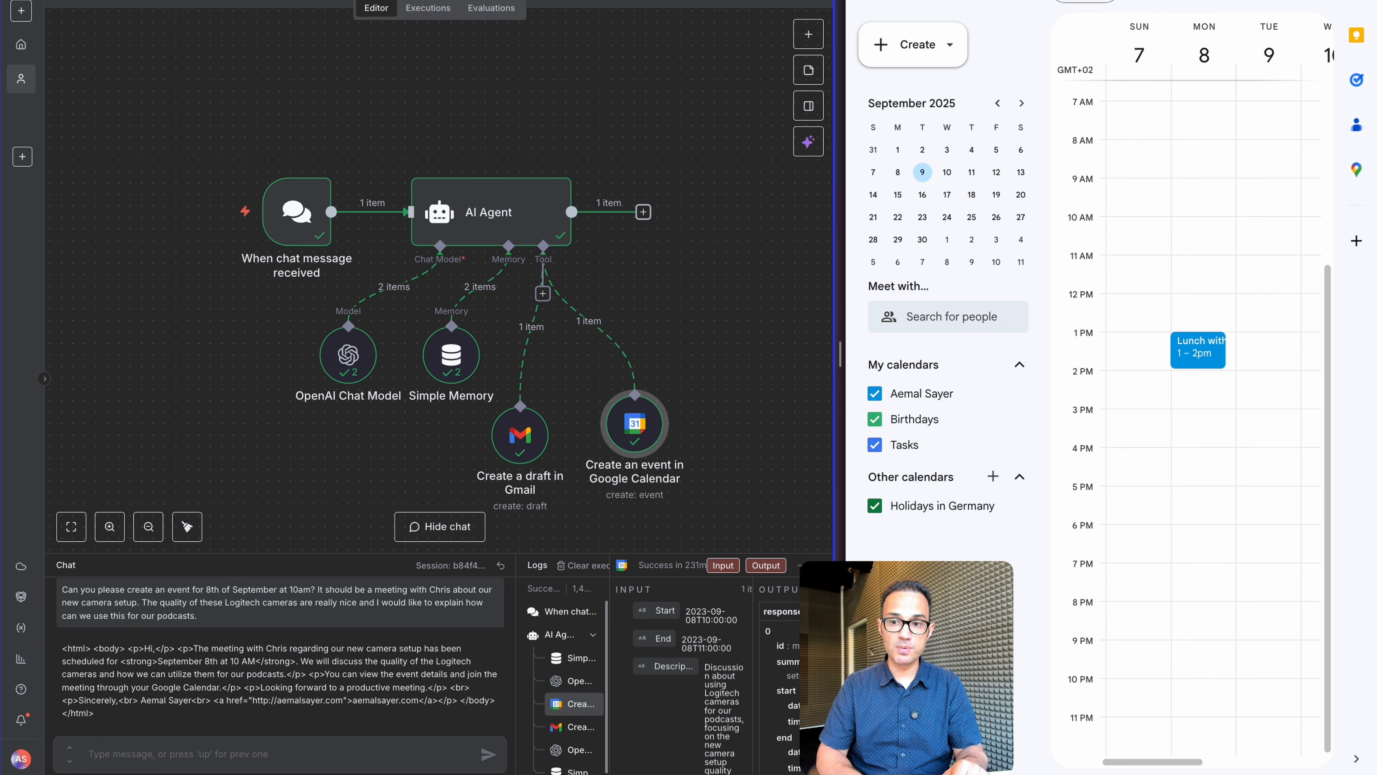
# Enlarge the AI Agent's system message, switch it to Expression, and open the full editor
pyautogui.doubleClick(474, 217)
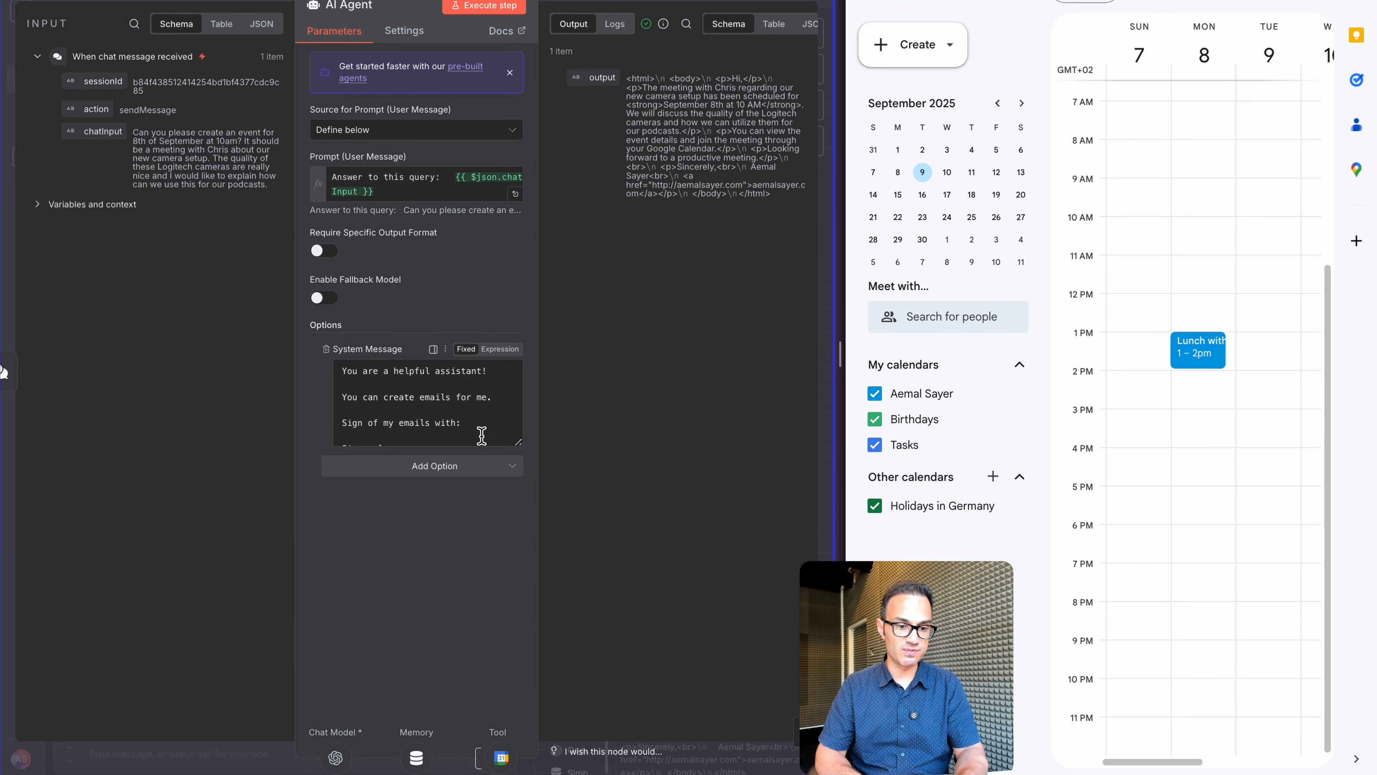
pyautogui.moveTo(517, 442); pyautogui.dragTo(677, 568)
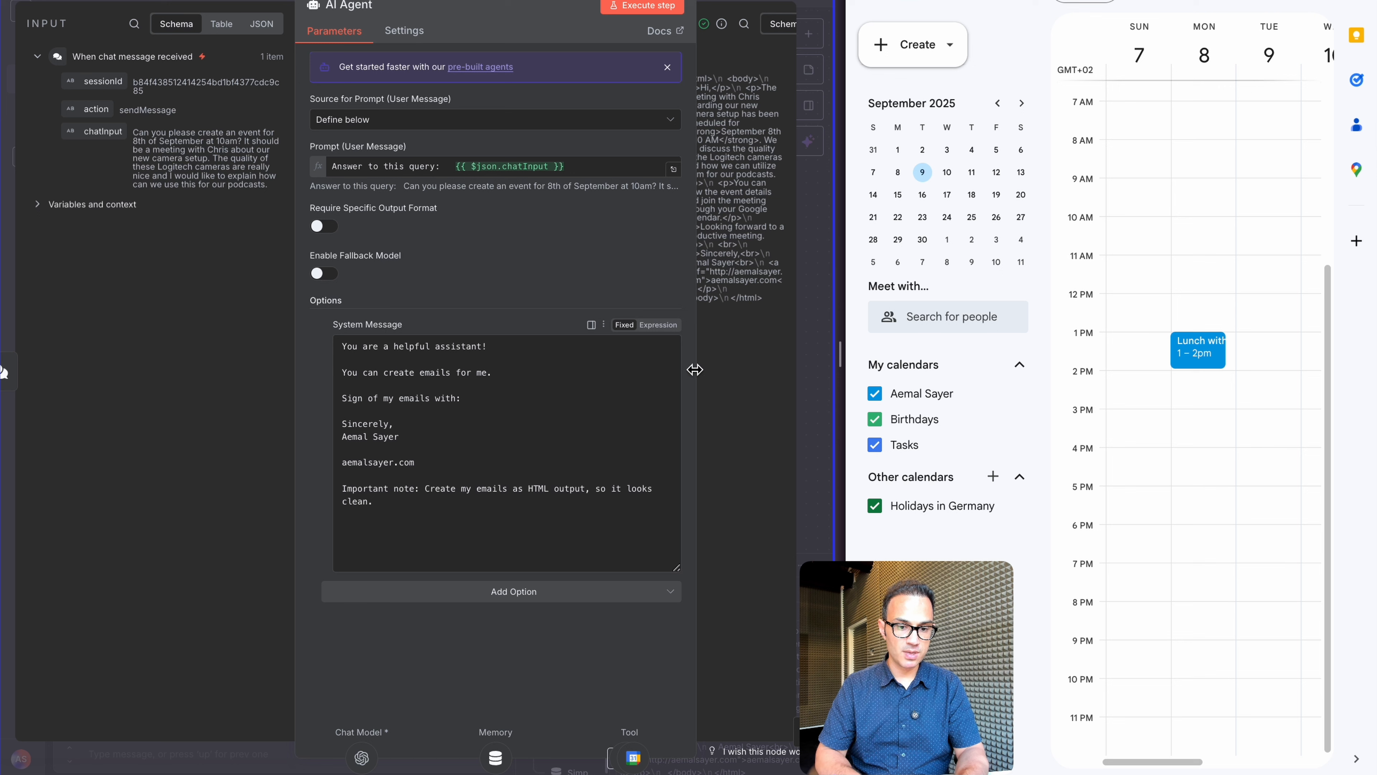
pyautogui.click(662, 327)
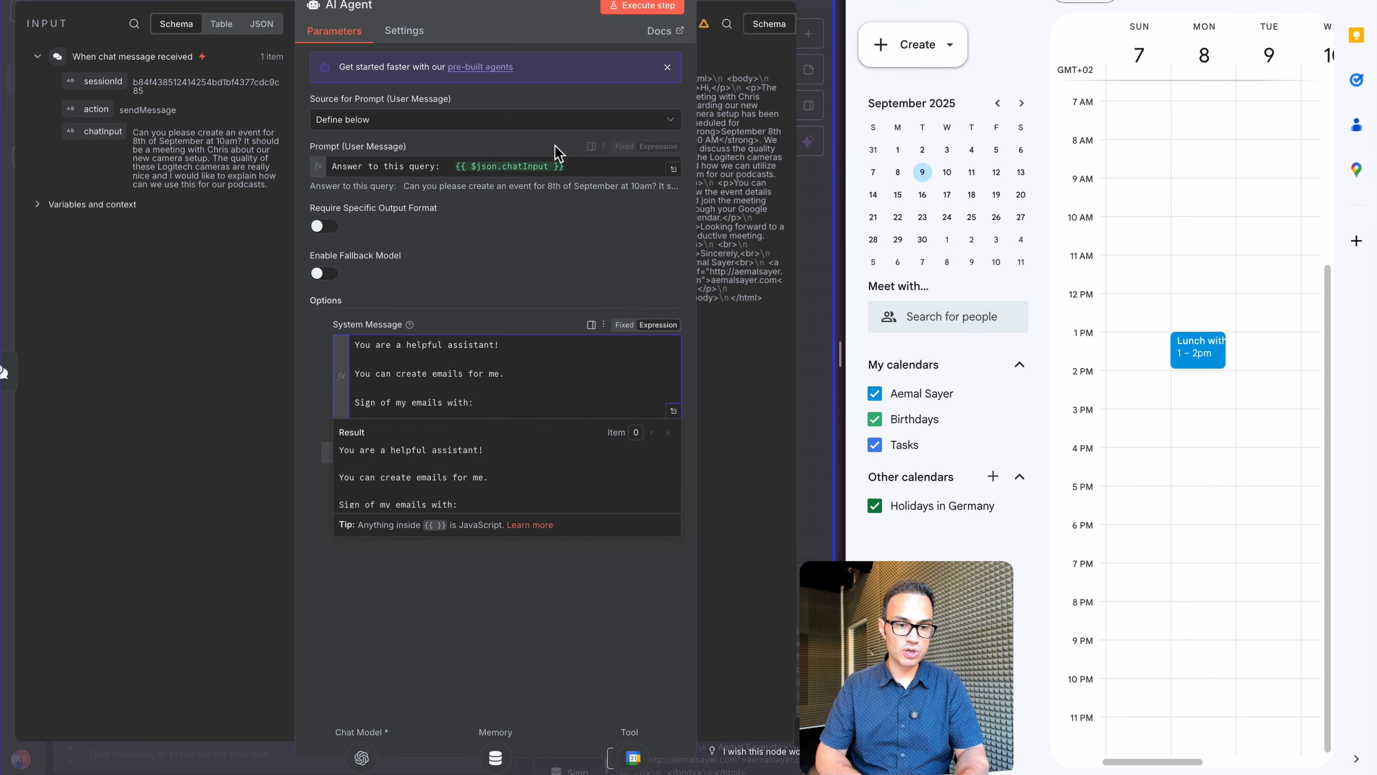
pyautogui.click(604, 170)
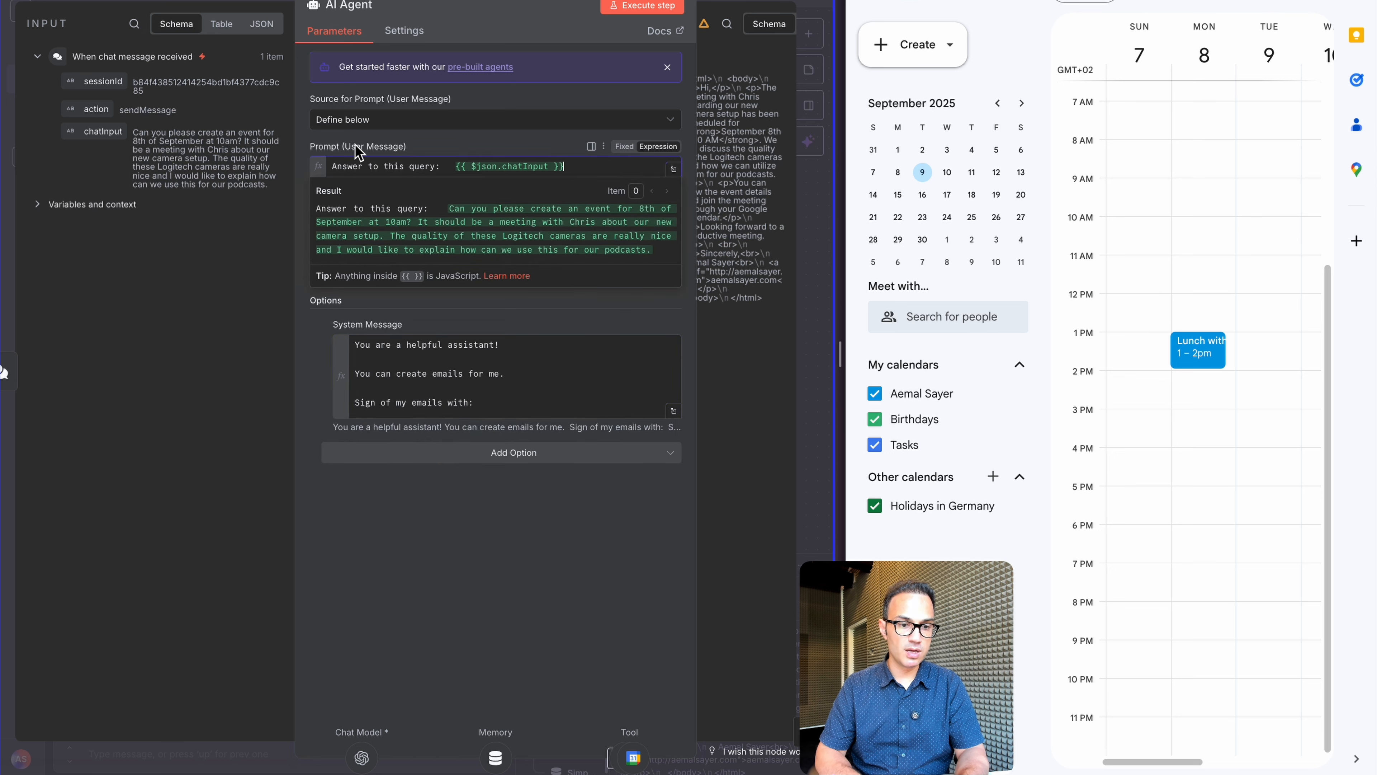
pyautogui.click(615, 386)
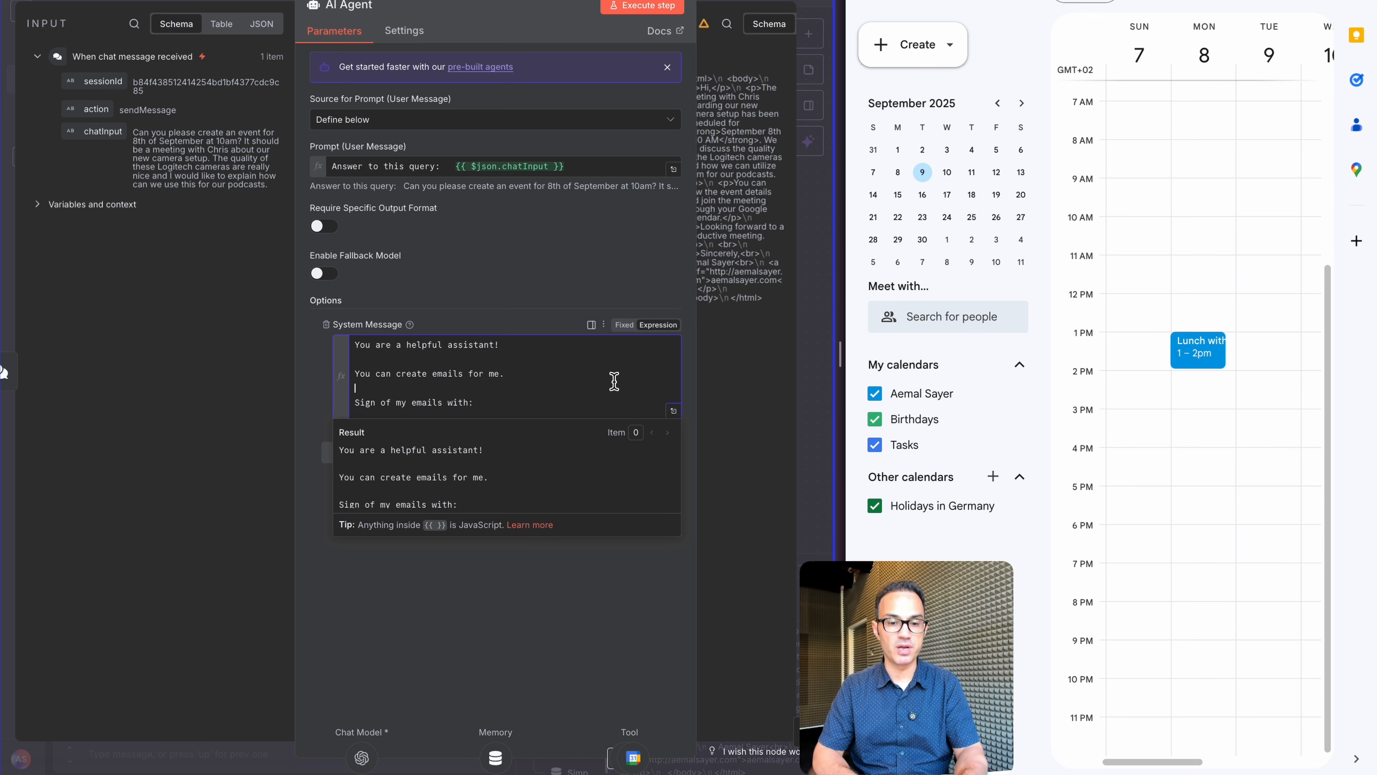
pyautogui.click(673, 414)
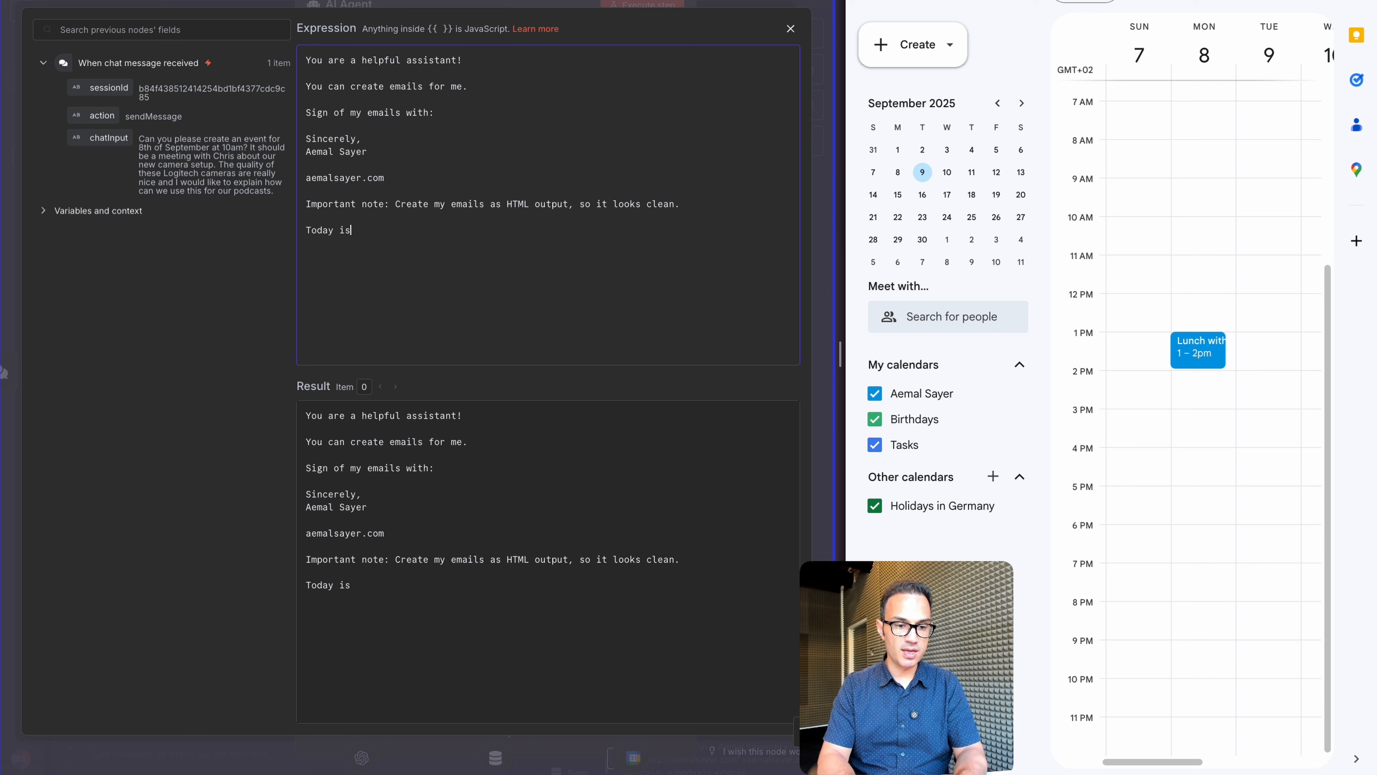
# End the system message with 'Current date and time is: {{ $now }}' and close the editor
pyautogui.press('BackSpace')
pyautogui.press('BackSpace')
pyautogui.press('BackSpace')
pyautogui.press('BackSpace')
pyautogui.press('BackSpace')
pyautogui.press('BackSpace')
pyautogui.press('BackSpace')
pyautogui.press('BackSpace')
pyautogui.press('BackSpace')
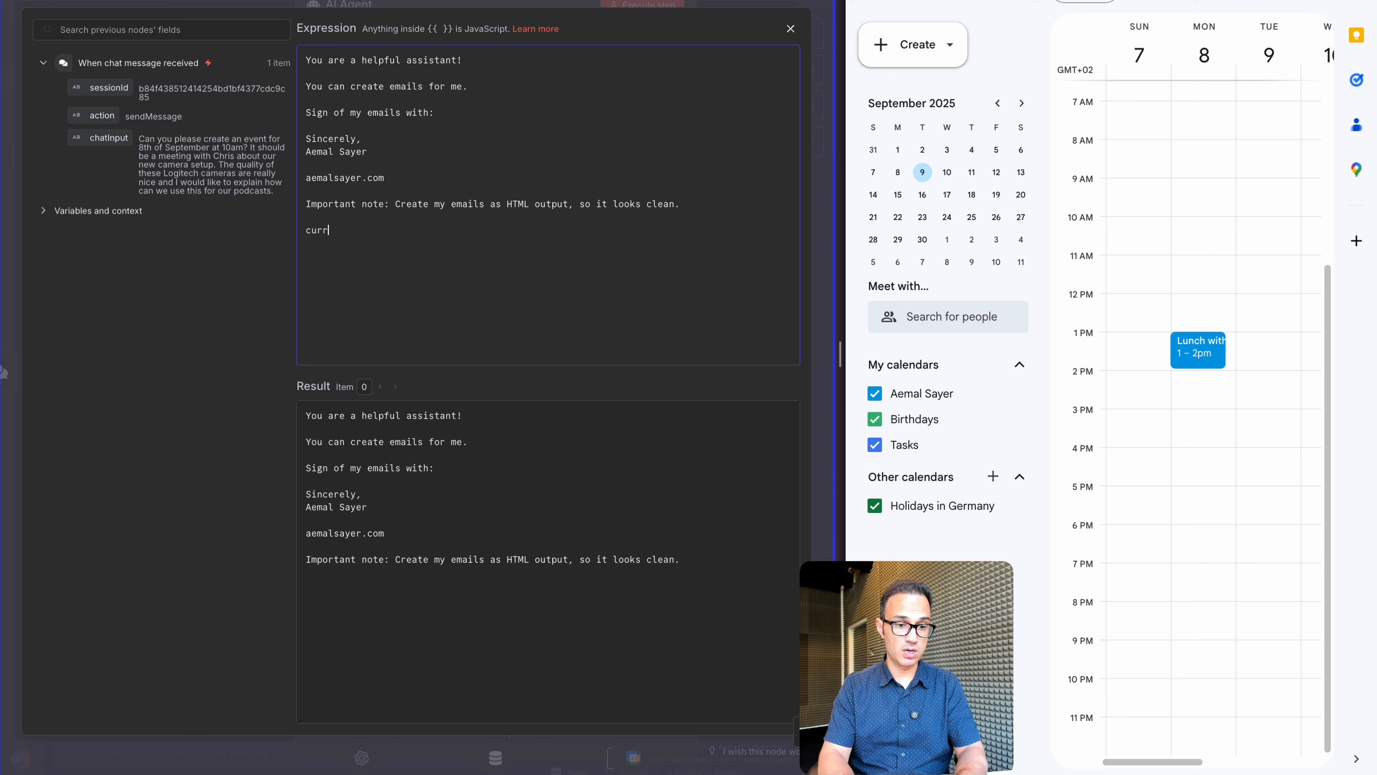
pyautogui.write('currne')
pyautogui.press('BackSpace')
pyautogui.press('BackSpace')
pyautogui.press('BackSpace')
pyautogui.press('BackSpace')
pyautogui.press('BackSpace')
pyautogui.press('BackSpace')
pyautogui.write('Cu')
pyautogui.press('BackSpace')
pyautogui.write('rent')
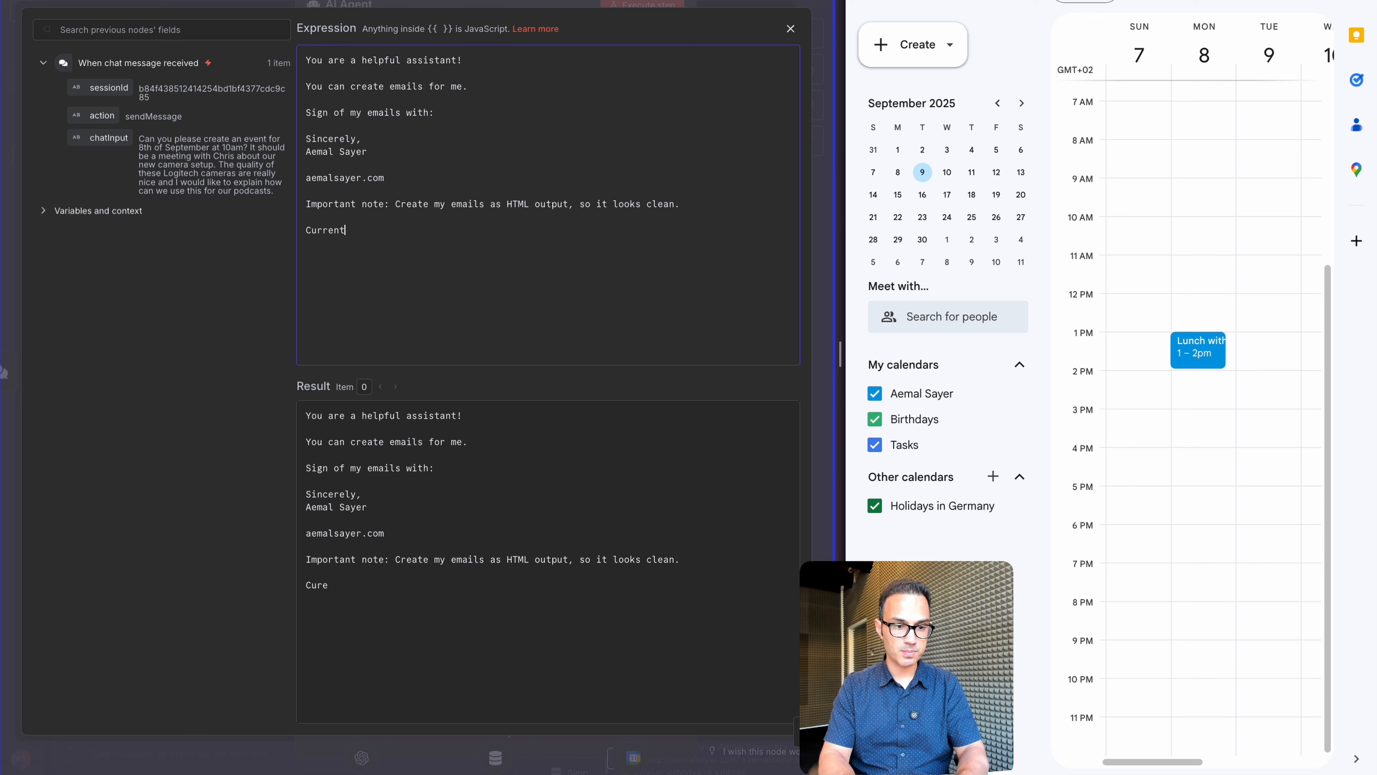
pyautogui.write(' date and time is:')
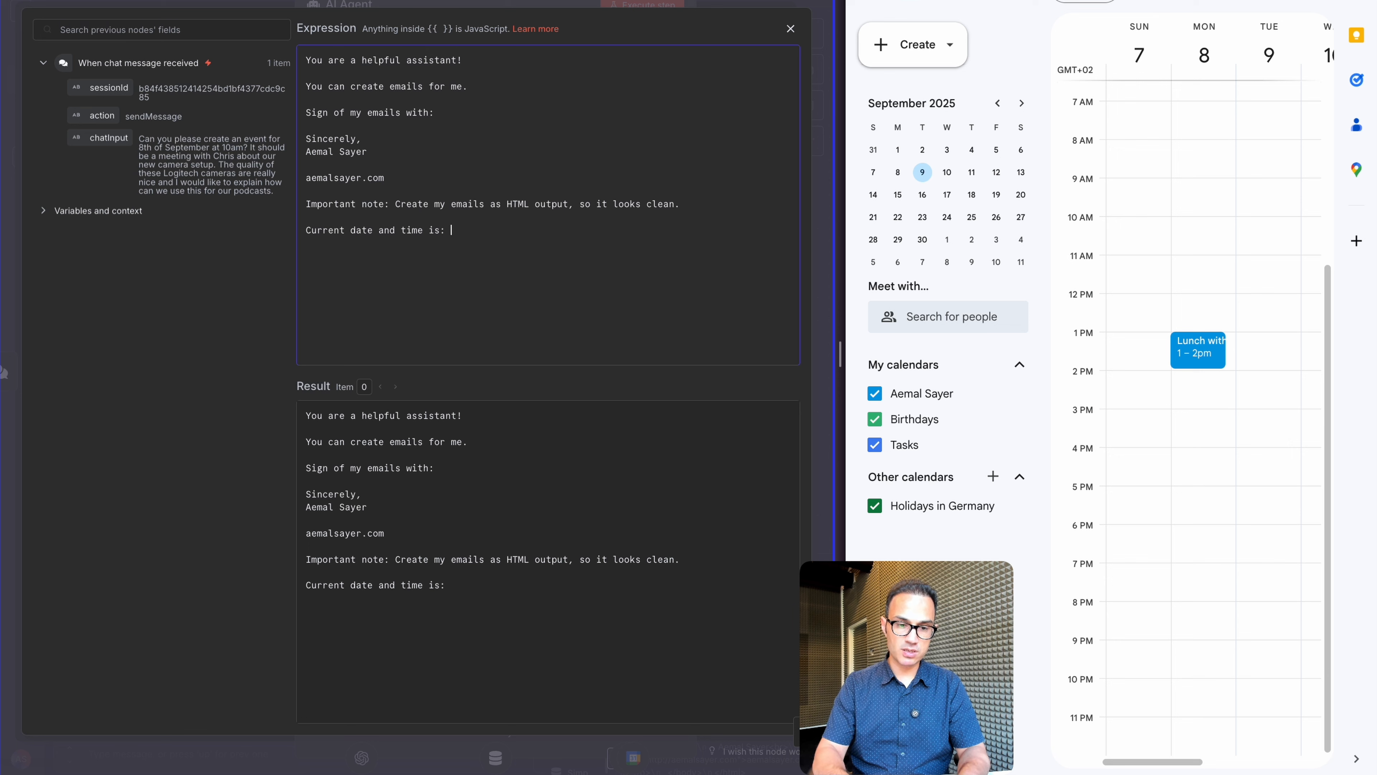
pyautogui.write(' {{')
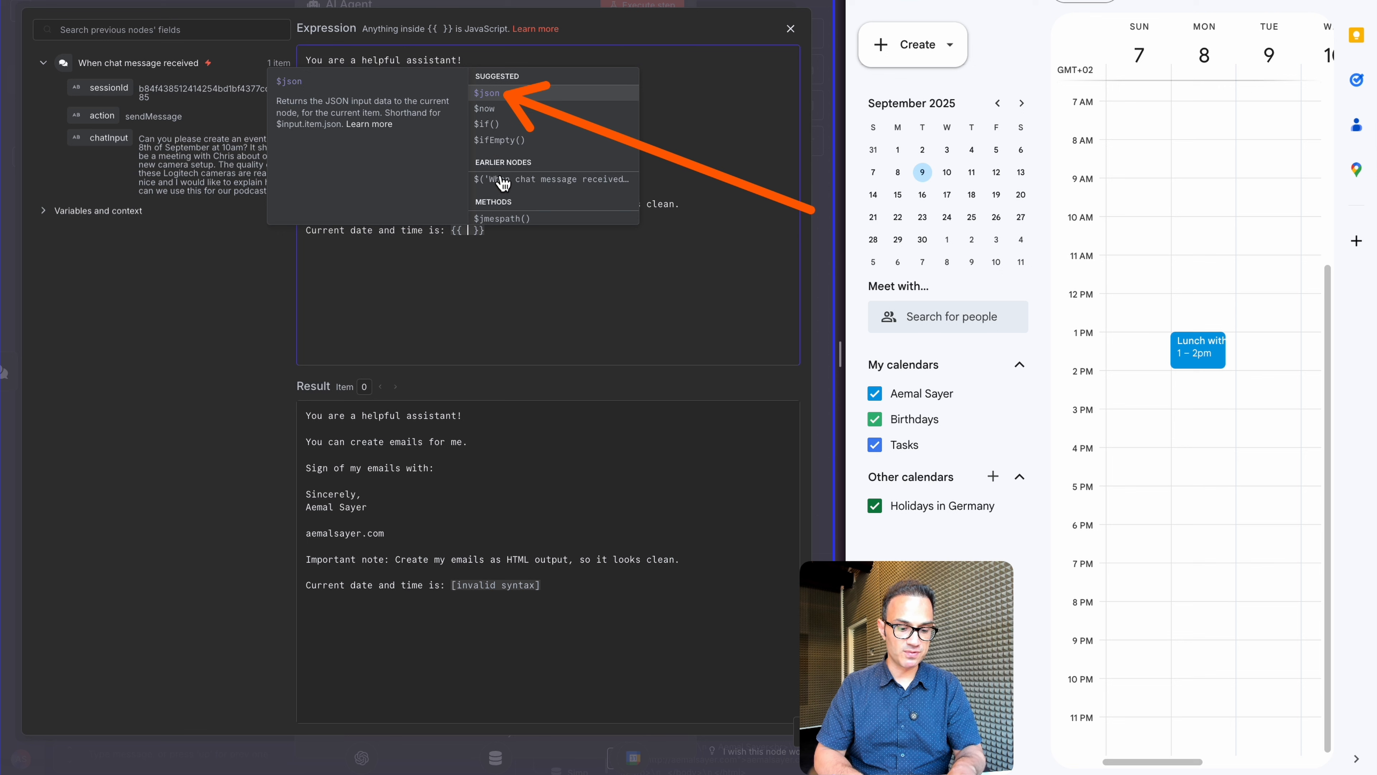
pyautogui.click(491, 115)
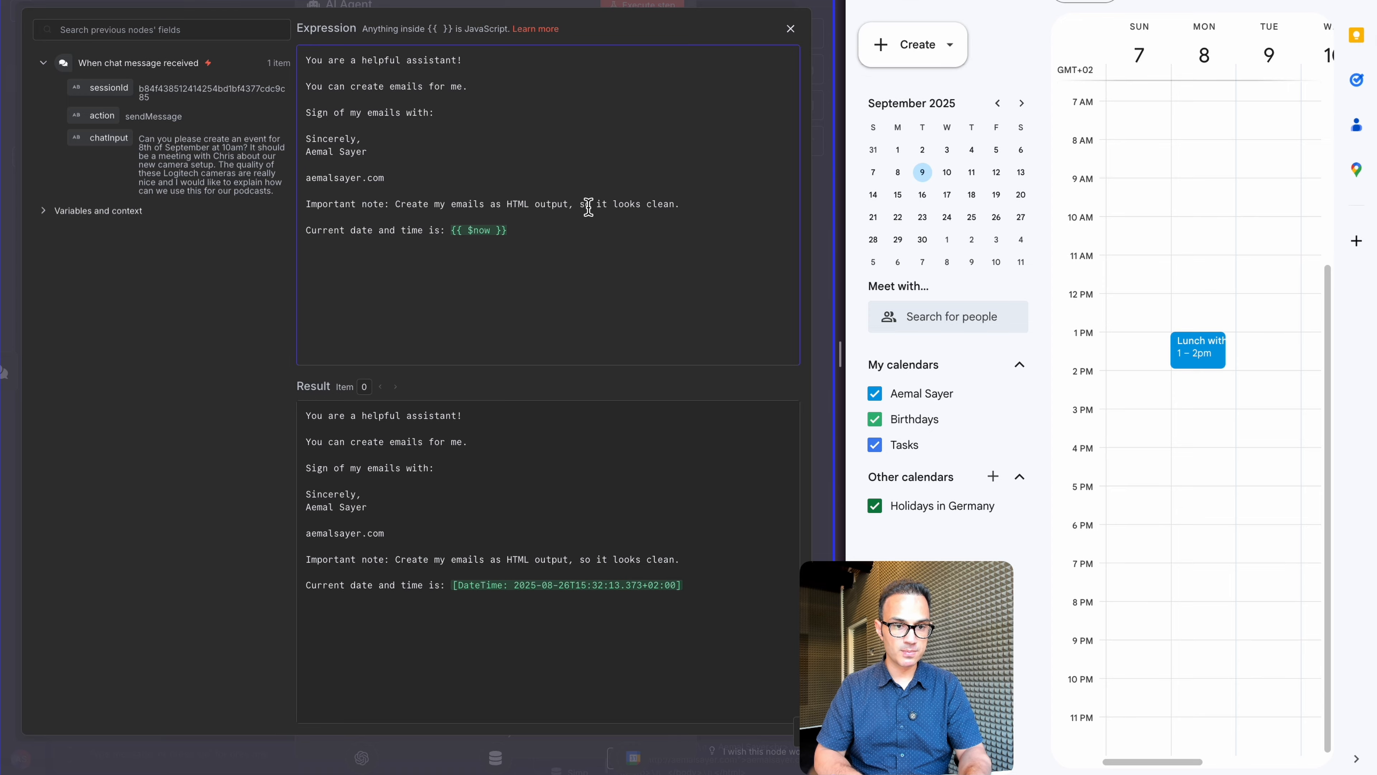
pyautogui.click(791, 28)
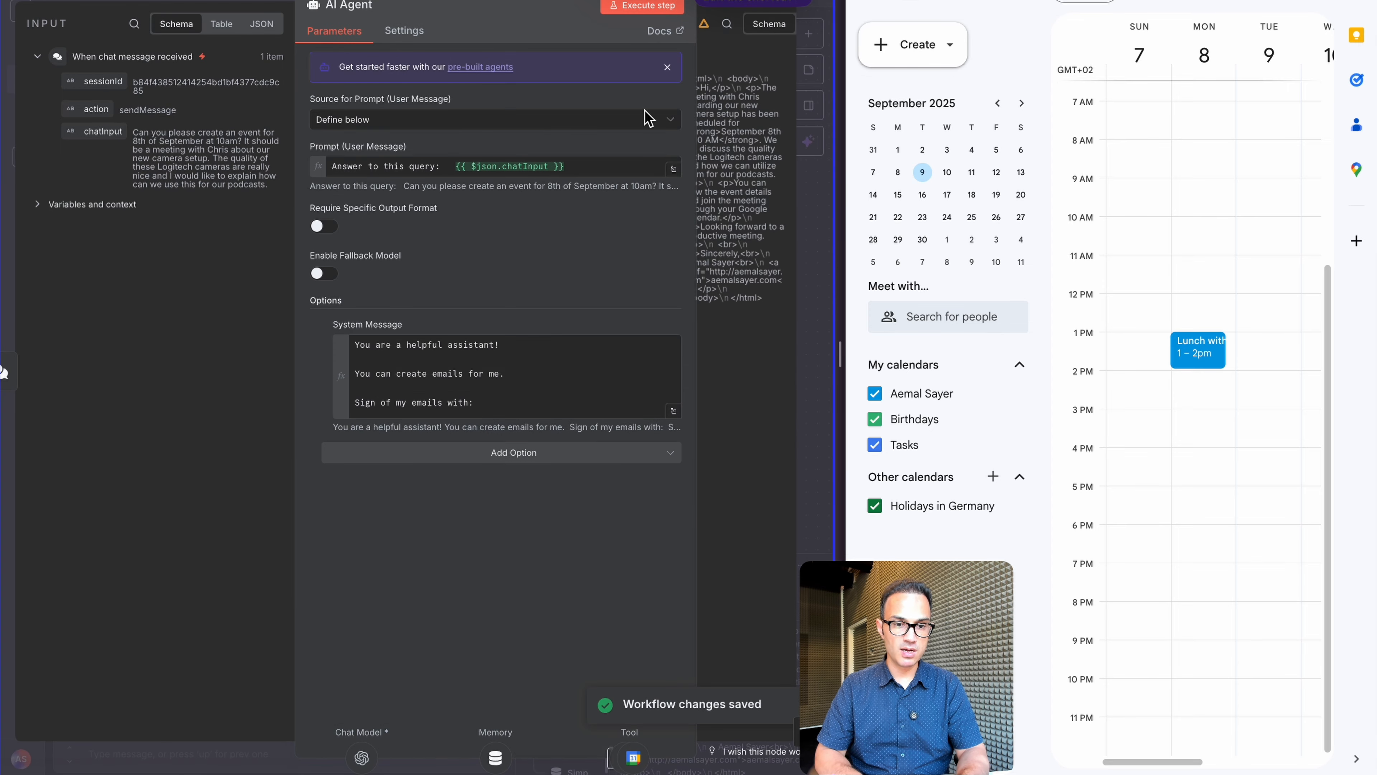
# Repost the meeting request and view the new Monday September 8, 10–11 AM camera-setup meeting
pyautogui.click(484, 1)
pyautogui.scroll(1, 418, 642)
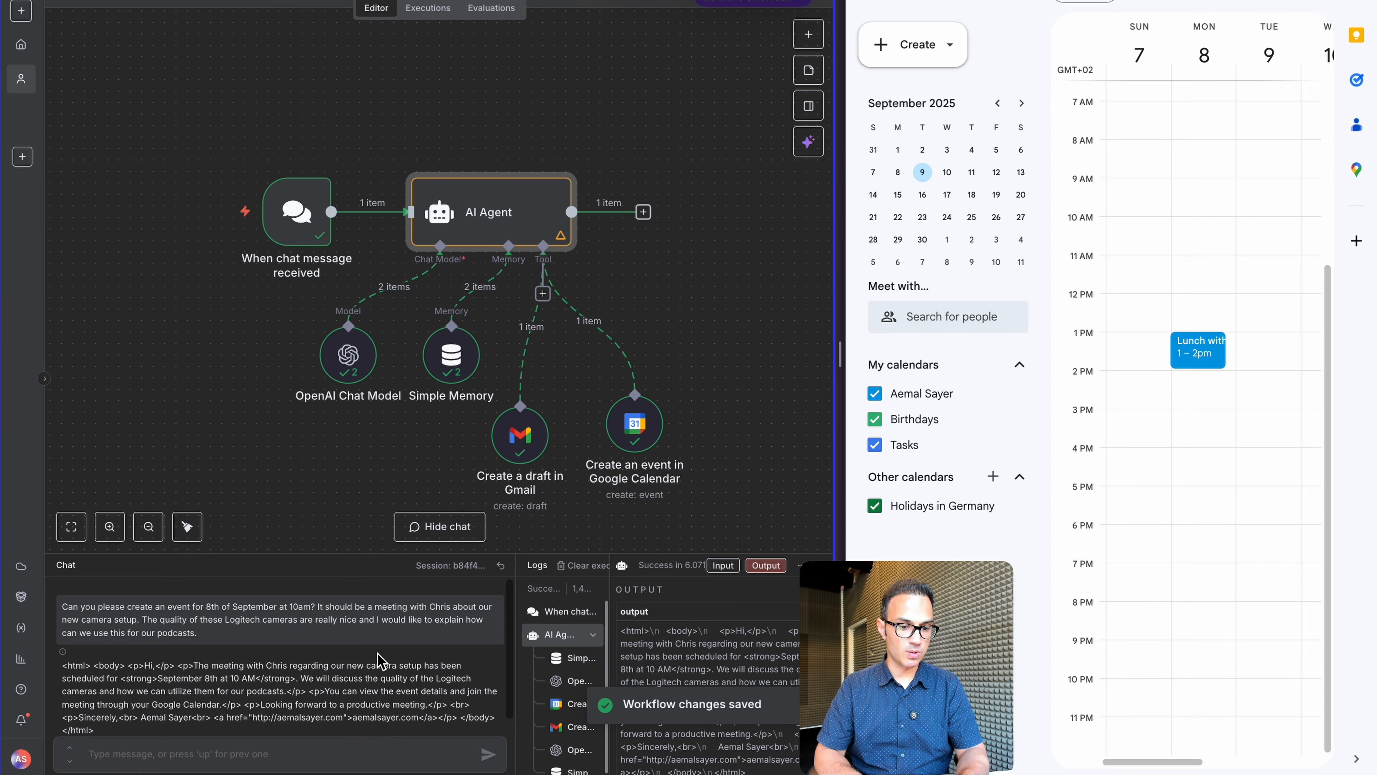
pyautogui.moveTo(474, 602)
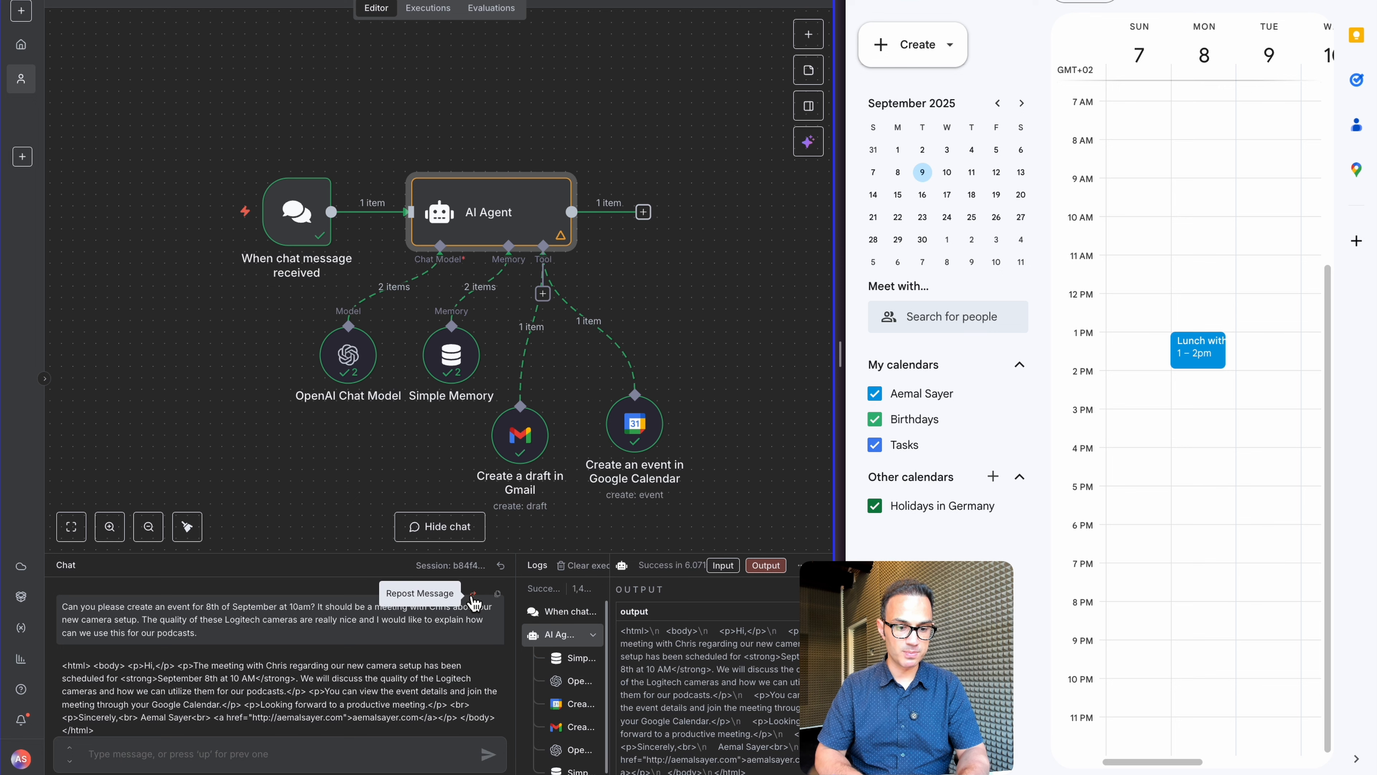
pyautogui.click(474, 593)
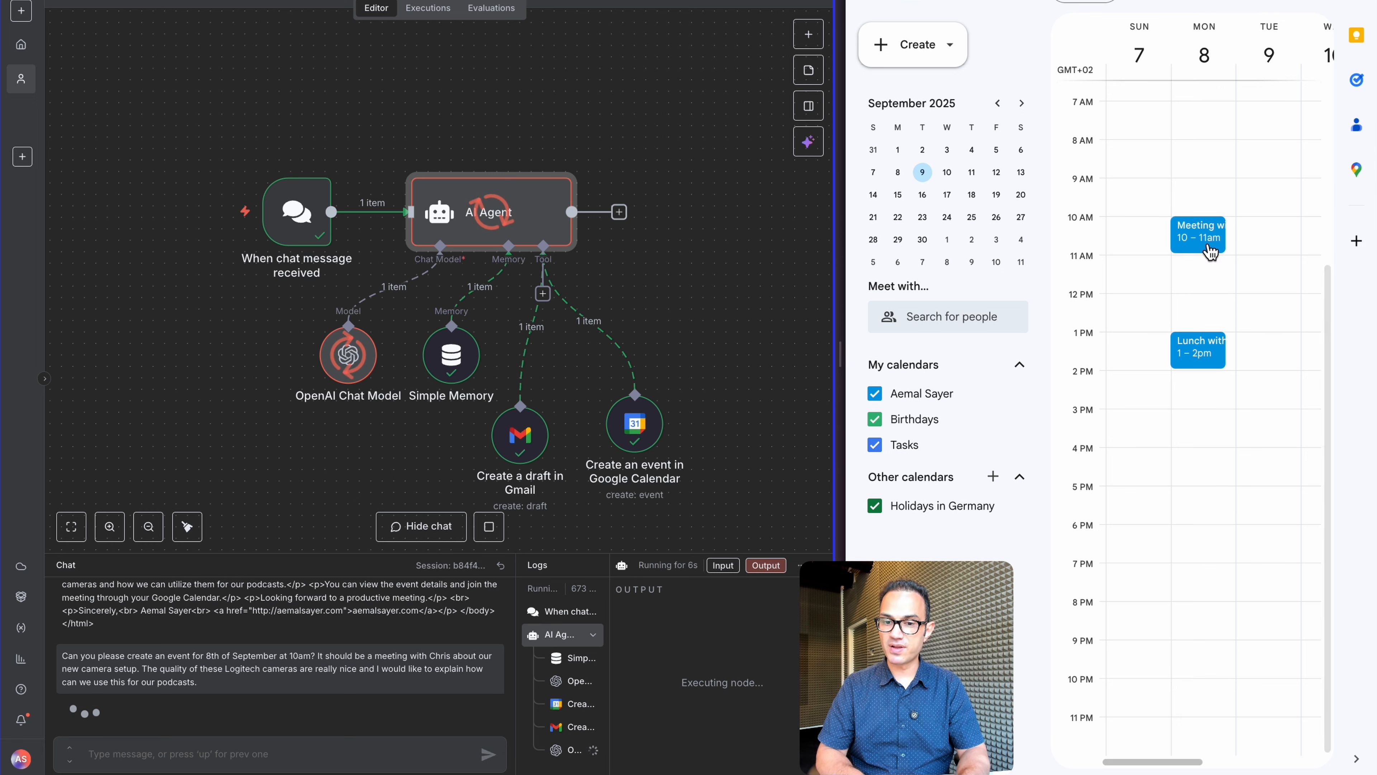
pyautogui.click(1210, 248)
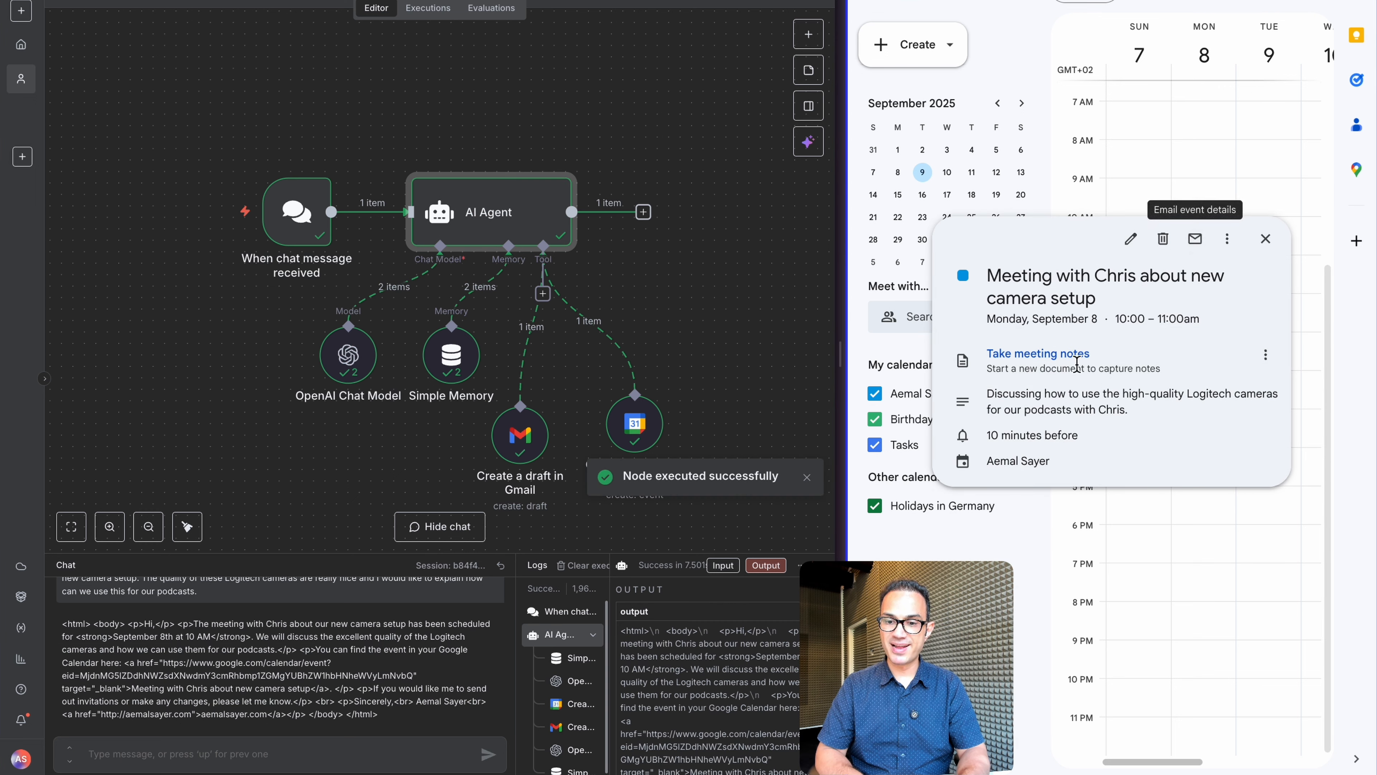